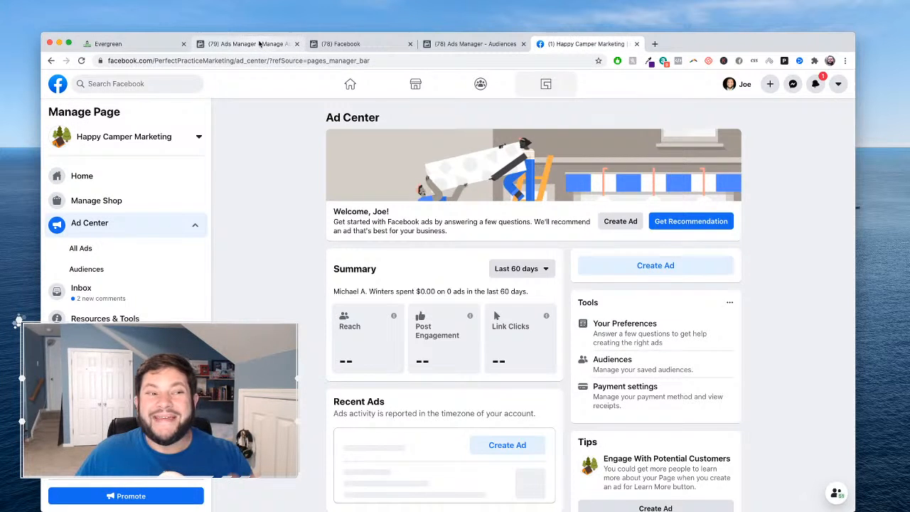
- Compare the page's Ad Center with the campaigns view in Ads Manager and look over the available business tool shortcuts
{"action": "left_click", "coordinate": [260, 44]}
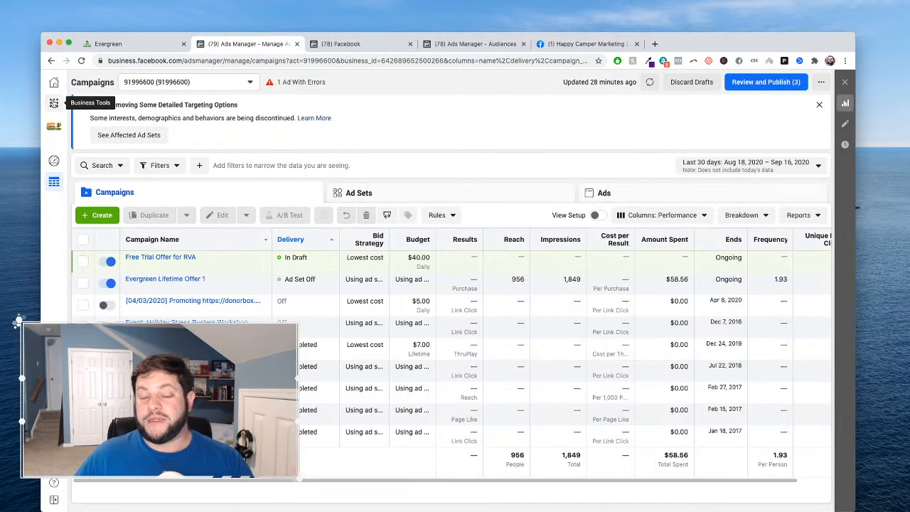
{"action": "left_click", "coordinate": [562, 46]}
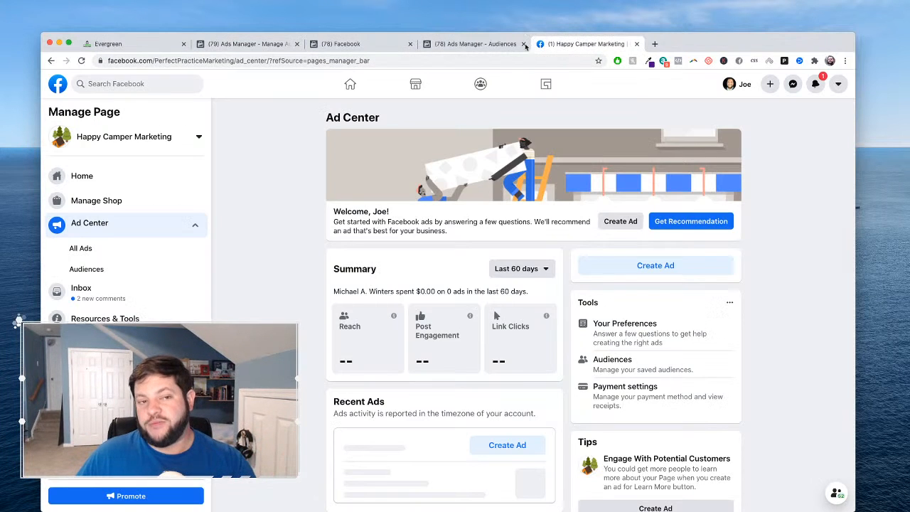
{"action": "left_click", "coordinate": [260, 45]}
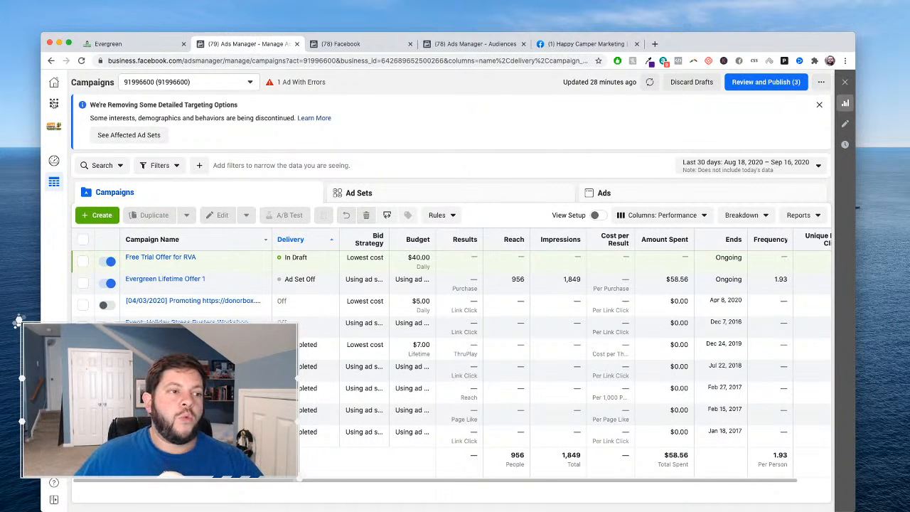
{"action": "left_click", "coordinate": [54, 104]}
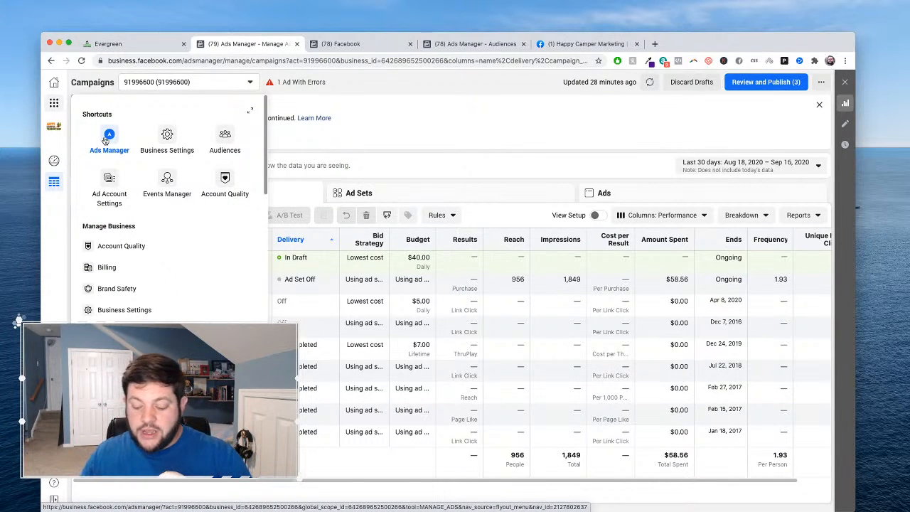
{"action": "left_click", "coordinate": [350, 99]}
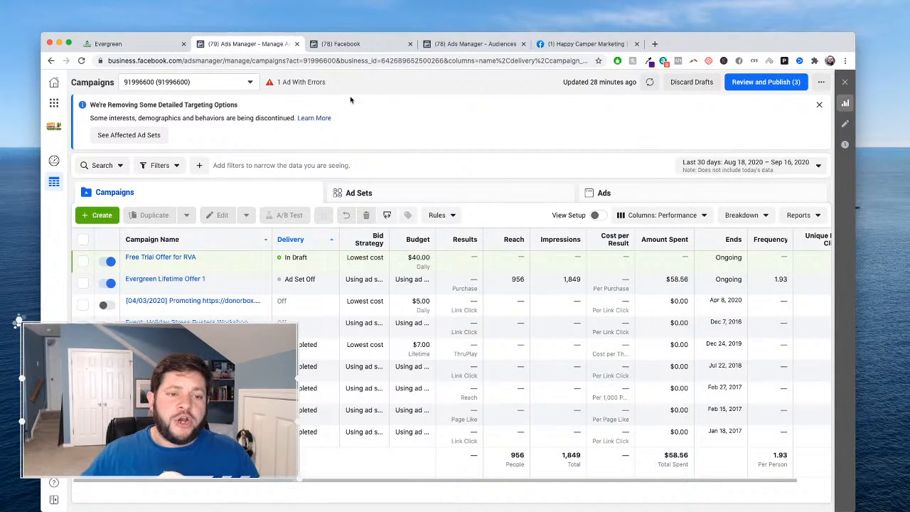
- In Events Manager, switch the data sources to the Happy Camper Productions business and glance at the ad account's audiences
{"action": "left_click", "coordinate": [358, 45]}
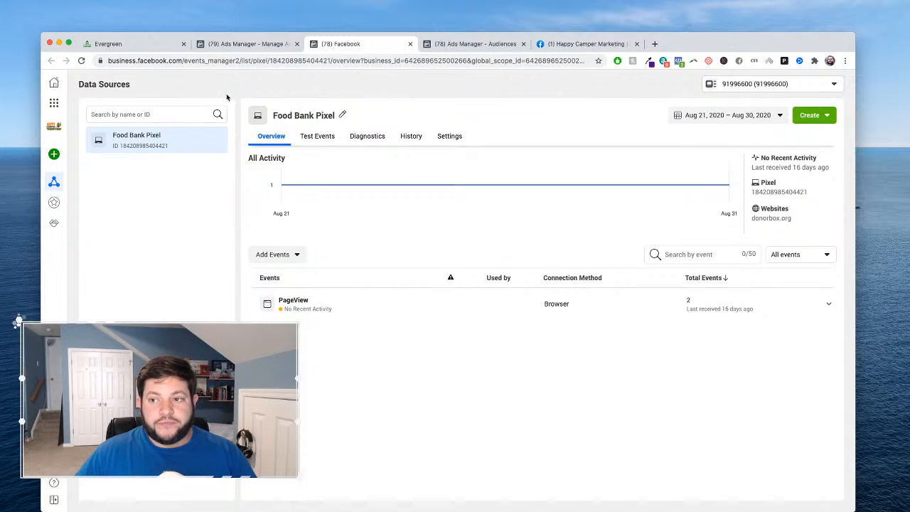
{"action": "left_click", "coordinate": [744, 84]}
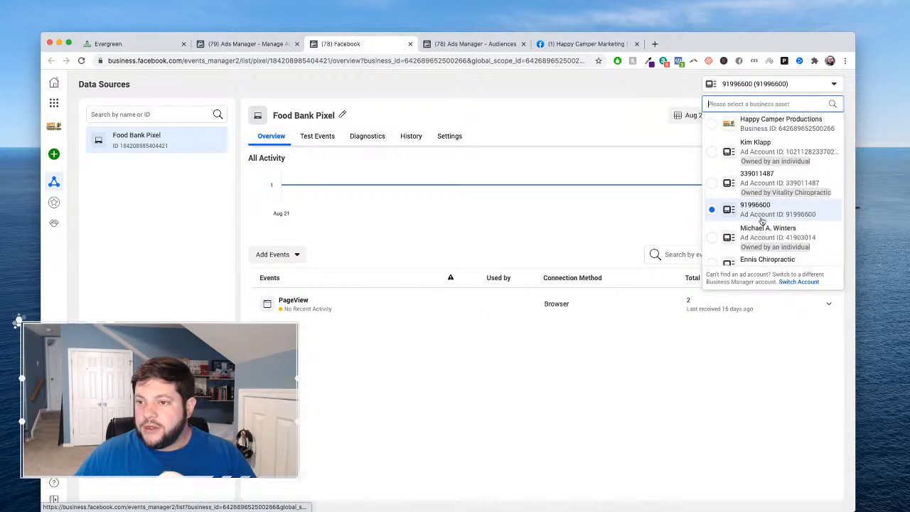
{"action": "left_click", "coordinate": [765, 123]}
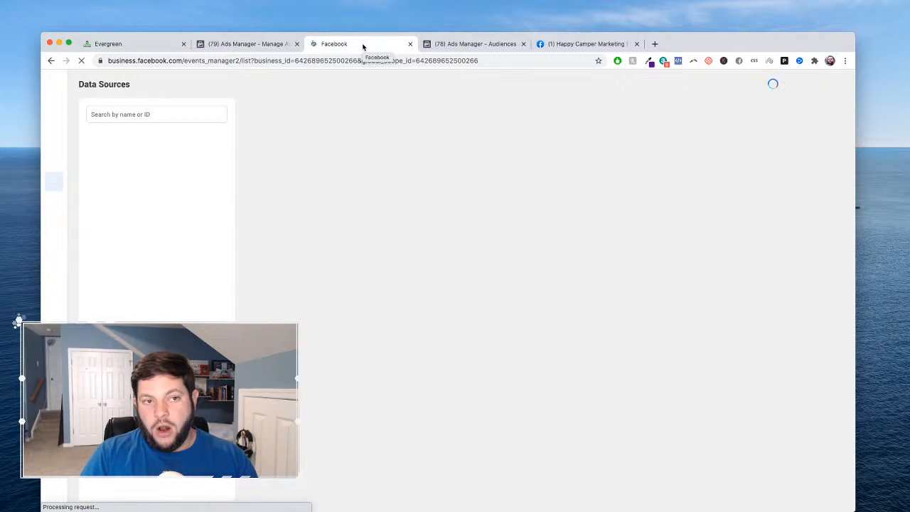
{"action": "left_click", "coordinate": [474, 44]}
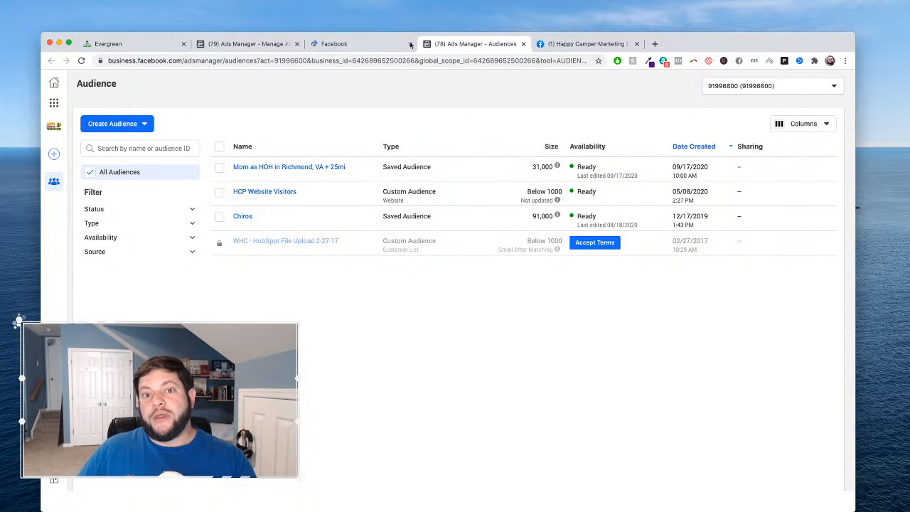
{"action": "left_click", "coordinate": [349, 45]}
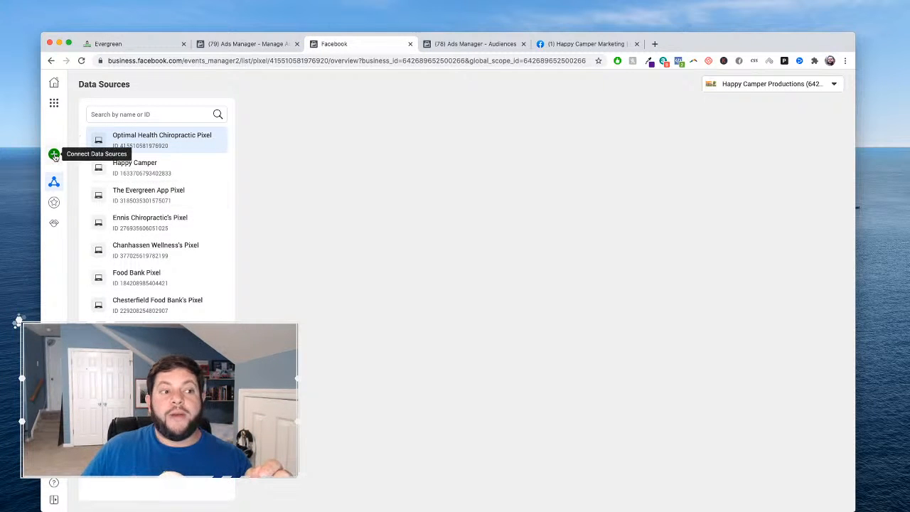
- Start connecting a new Web data source with Facebook Pixel as the connection method
{"action": "mouse_move", "coordinate": [55, 156]}
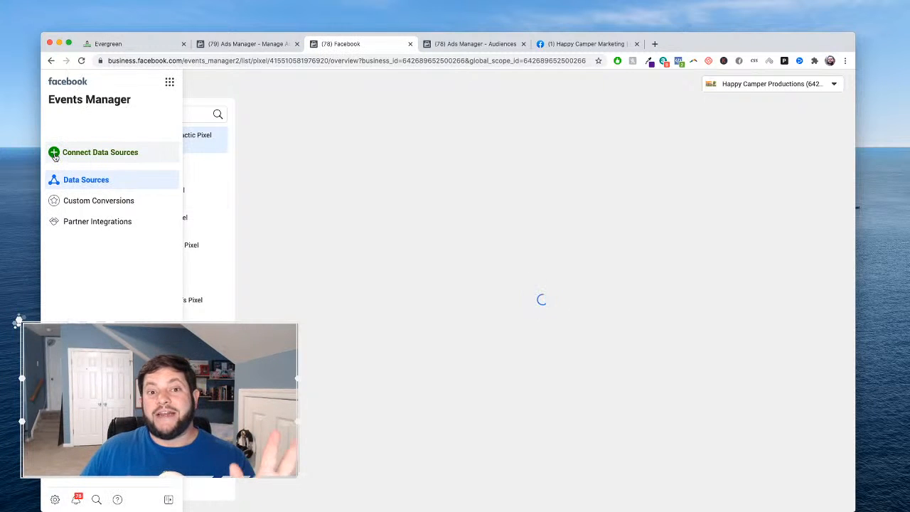
{"action": "left_click", "coordinate": [55, 157]}
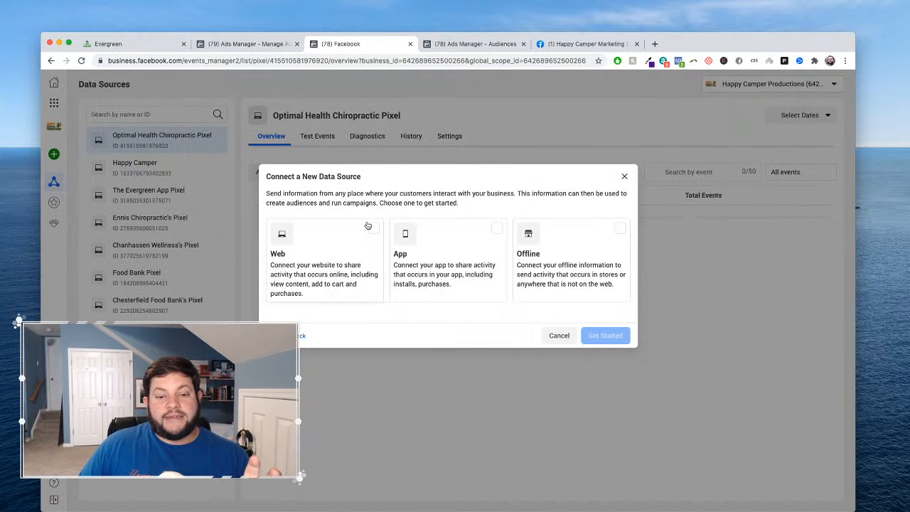
{"action": "left_click", "coordinate": [369, 229]}
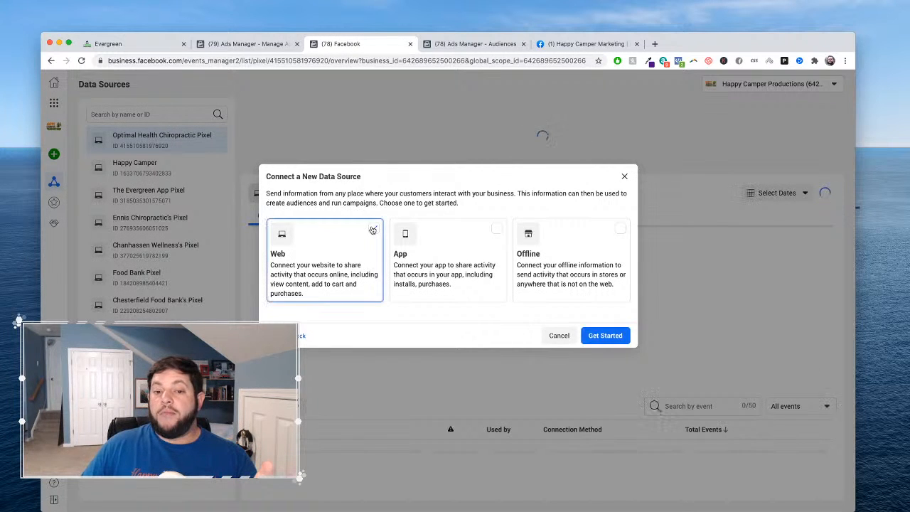
{"action": "left_click", "coordinate": [593, 337]}
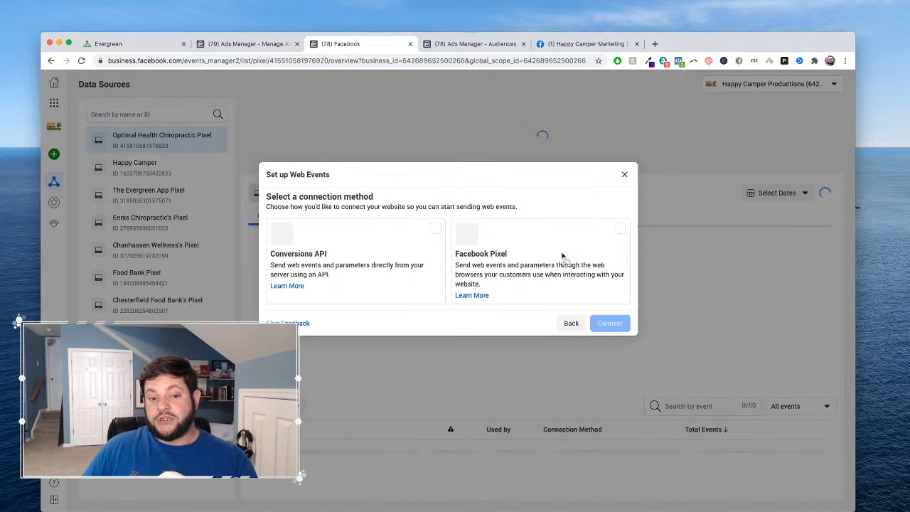
{"action": "left_click", "coordinate": [621, 234]}
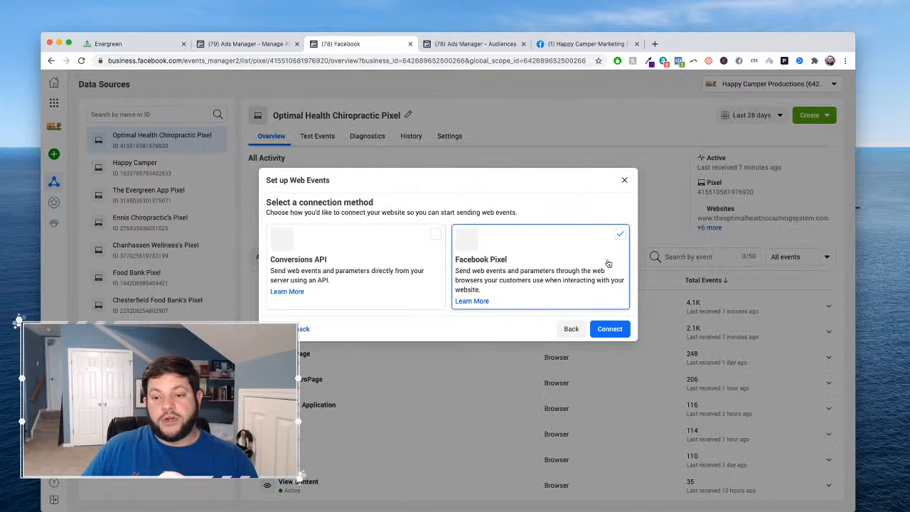
{"action": "left_click", "coordinate": [609, 329]}
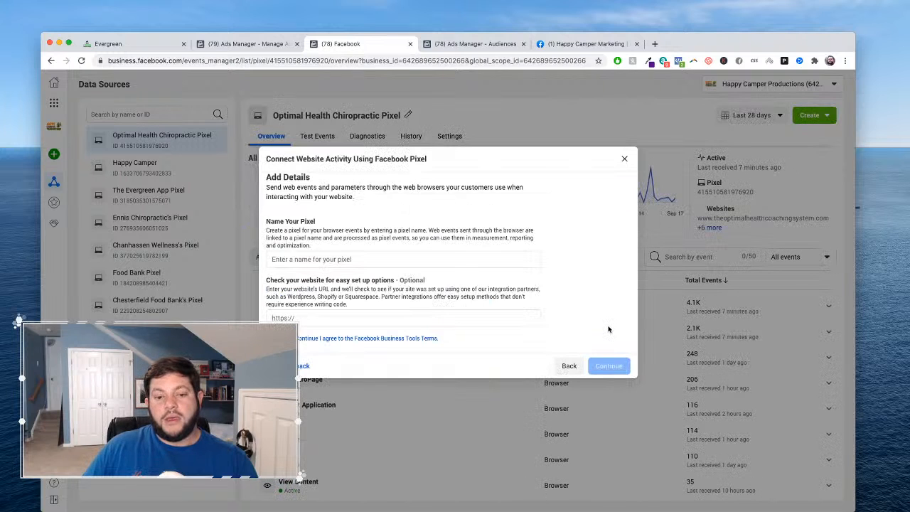
- Create the pixel, named with the owner's first name plus "Live Cast Pixel", and copy its base code for manual installation
{"action": "left_click", "coordinate": [357, 259]}
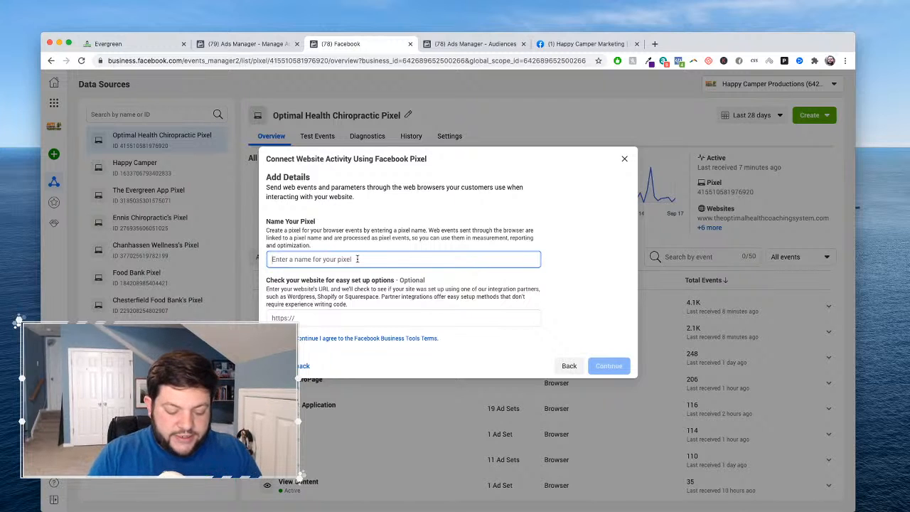
{"action": "type", "text": "Joe's L"}
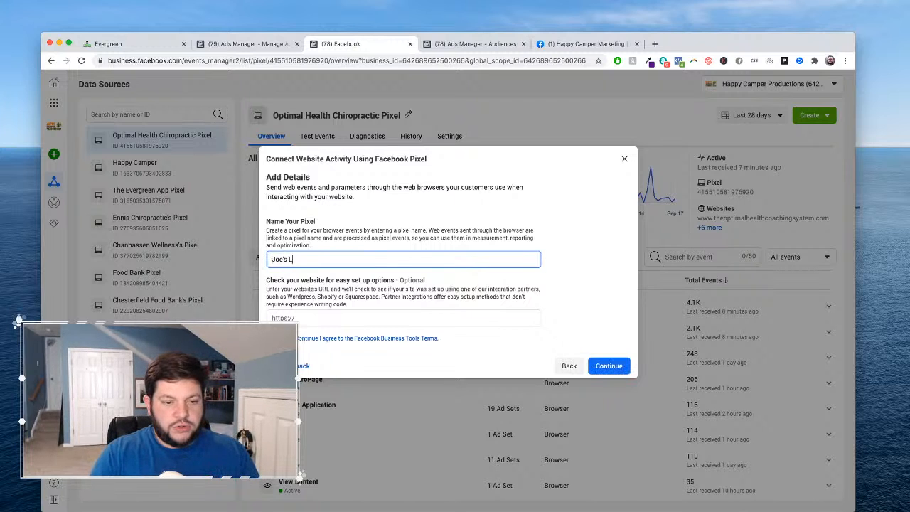
{"action": "type", "text": "ive Cast Pixel"}
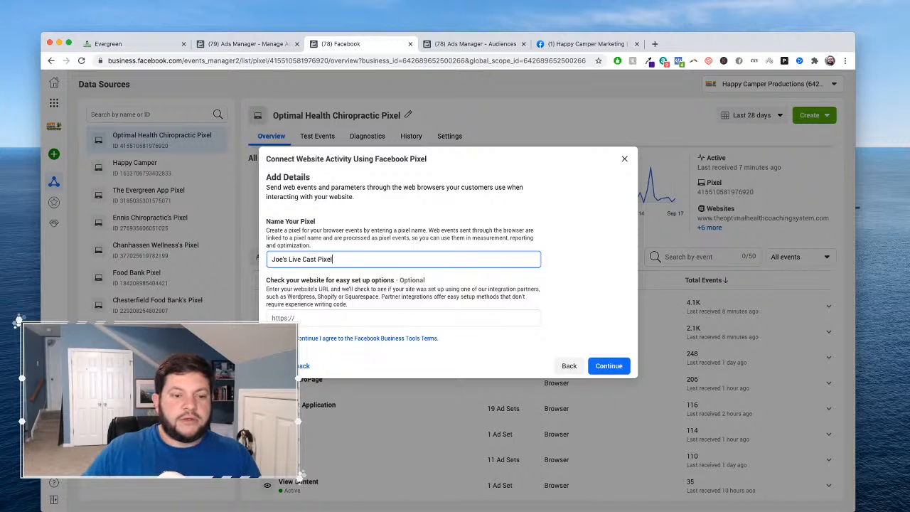
{"action": "left_click", "coordinate": [609, 366]}
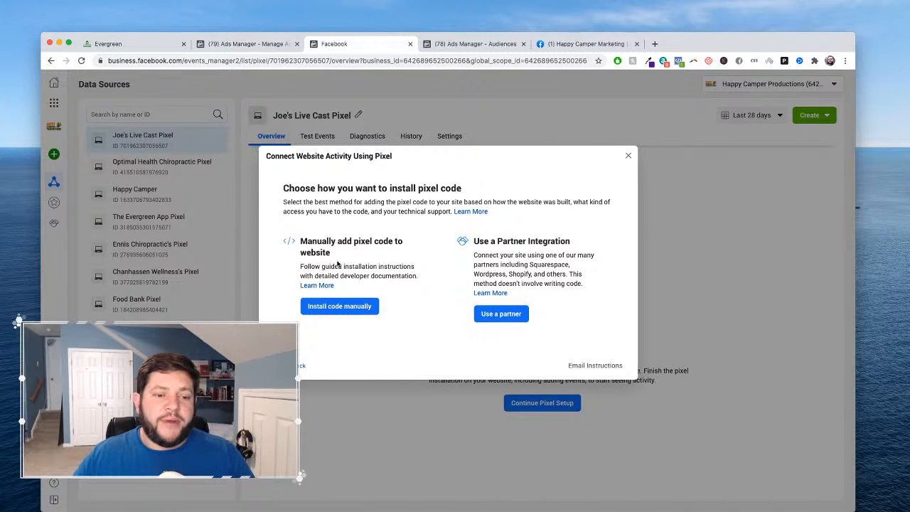
{"action": "left_click", "coordinate": [346, 310]}
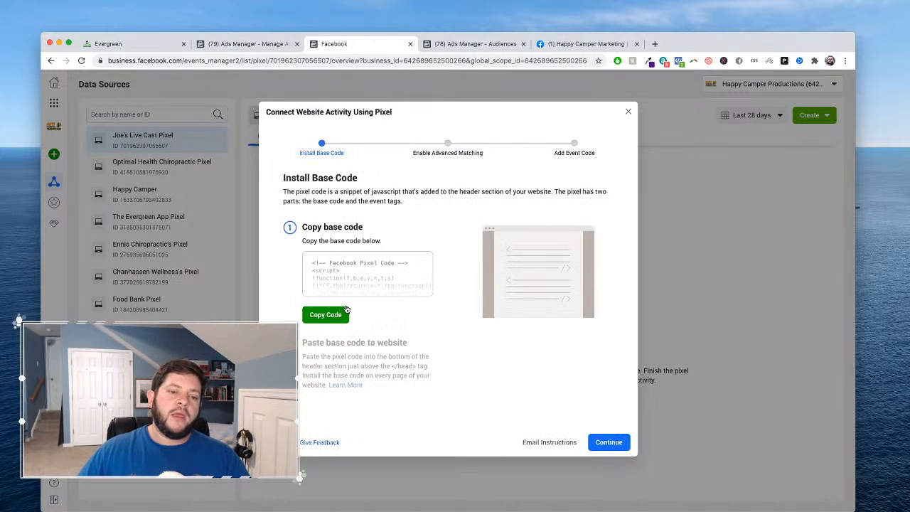
{"action": "left_click", "coordinate": [327, 315]}
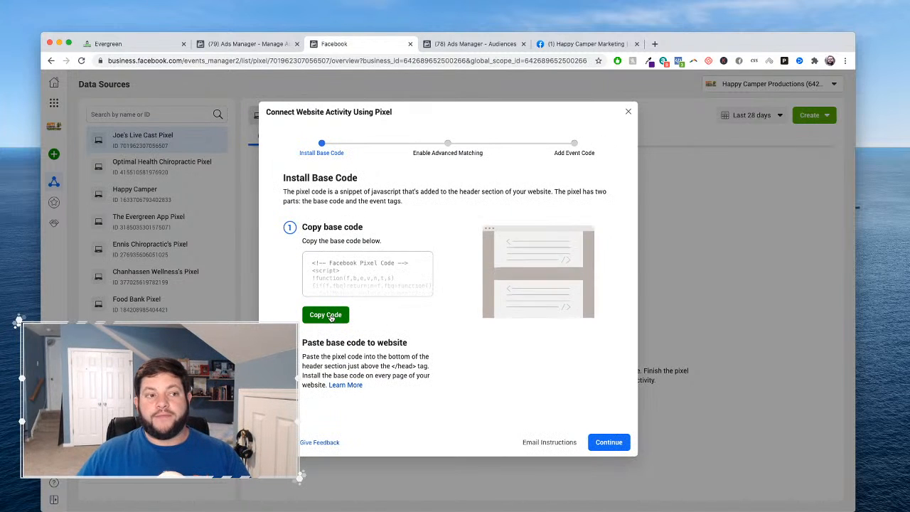
- Go to the Evergreen app and switch the account to Happy Camper Productions in Chesterfield, VA
{"action": "left_click", "coordinate": [139, 45]}
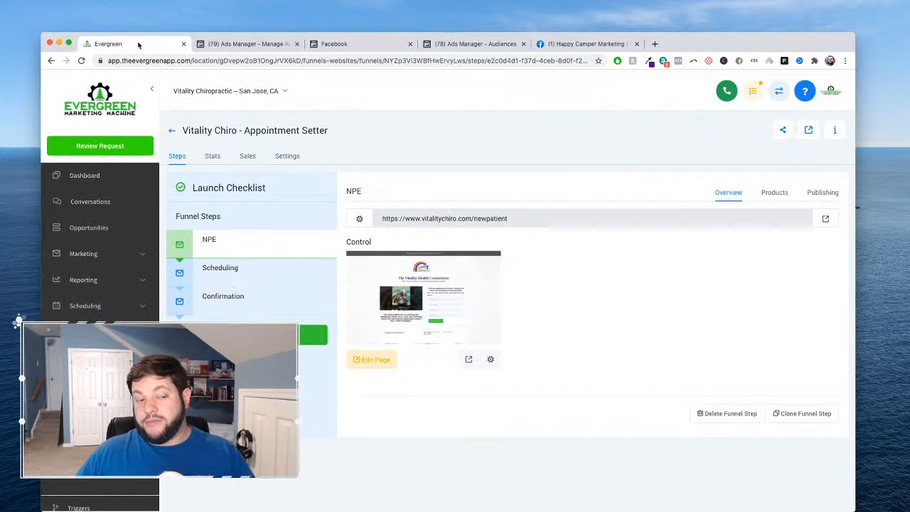
{"action": "left_click", "coordinate": [202, 93]}
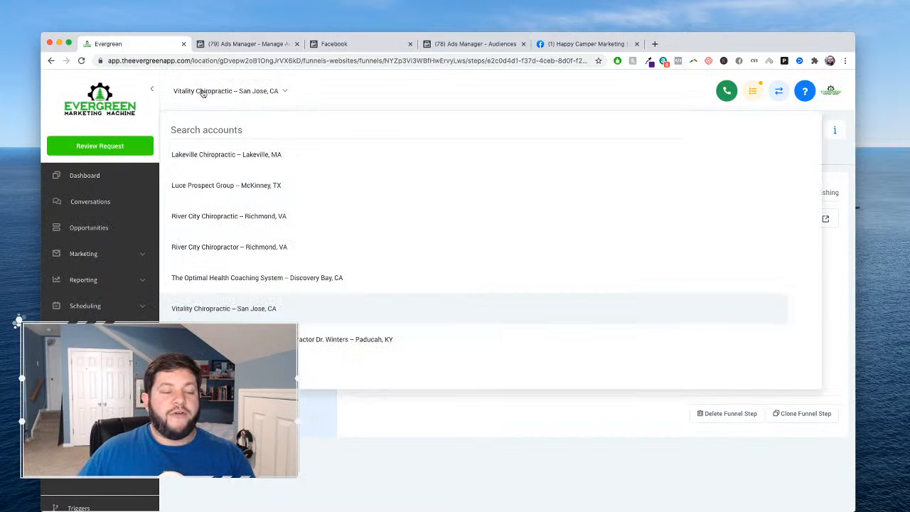
{"action": "scroll", "coordinate": [207, 274], "scroll_direction": "up", "scroll_amount": 5}
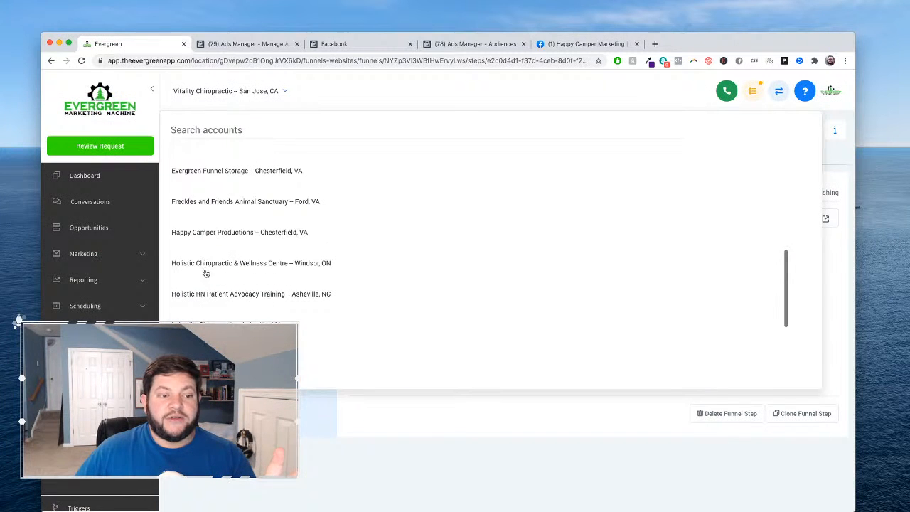
{"action": "left_click", "coordinate": [196, 232]}
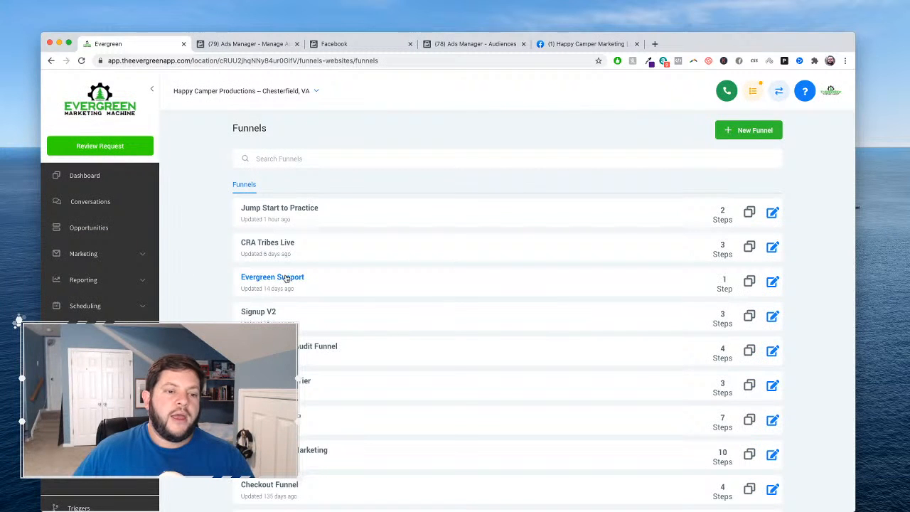
- Paste the copied pixel base code at the end of the head tracking code in the Evergreen Website's settings and save
{"action": "left_click", "coordinate": [85, 410]}
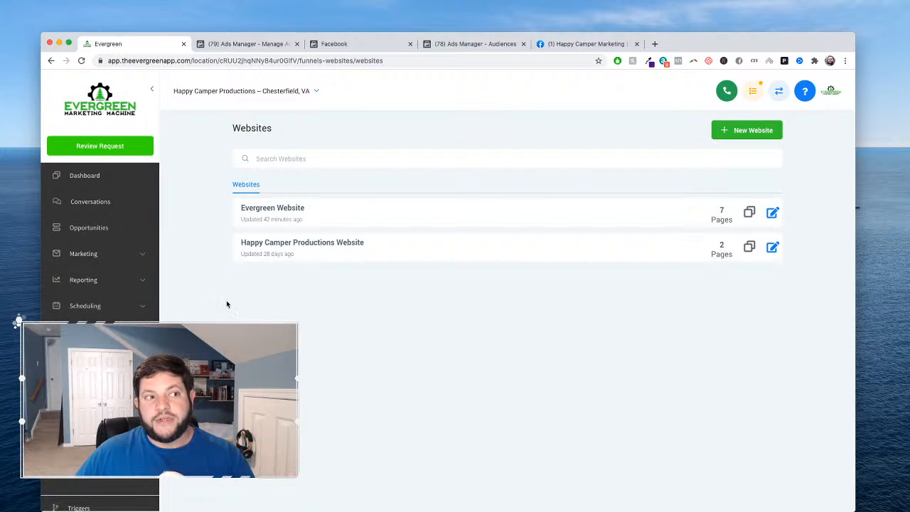
{"action": "left_click", "coordinate": [272, 208]}
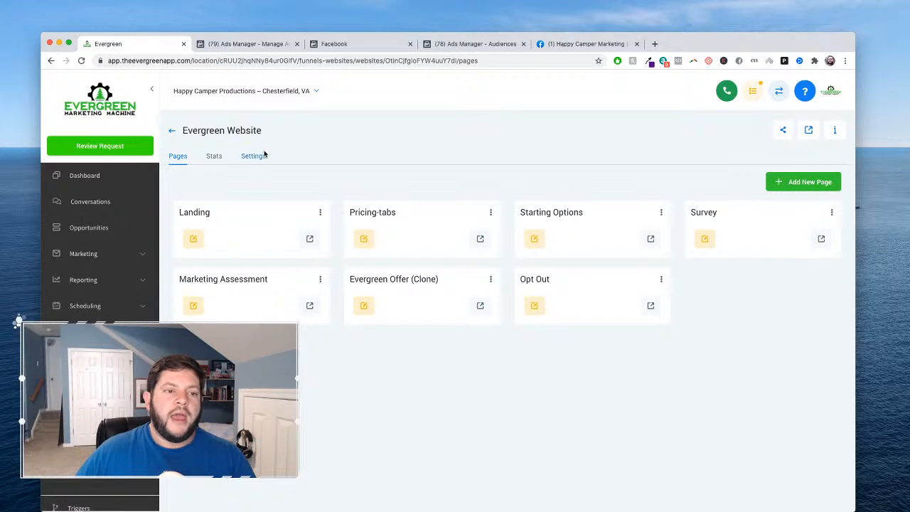
{"action": "left_click", "coordinate": [256, 157]}
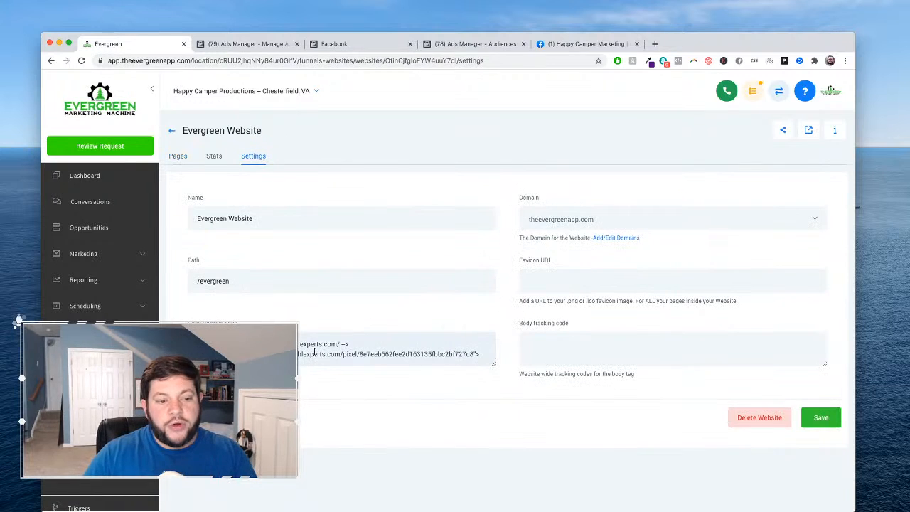
{"action": "scroll", "coordinate": [314, 351], "scroll_direction": "down", "scroll_amount": 3}
{"action": "scroll", "coordinate": [314, 352], "scroll_direction": "down", "scroll_amount": 2}
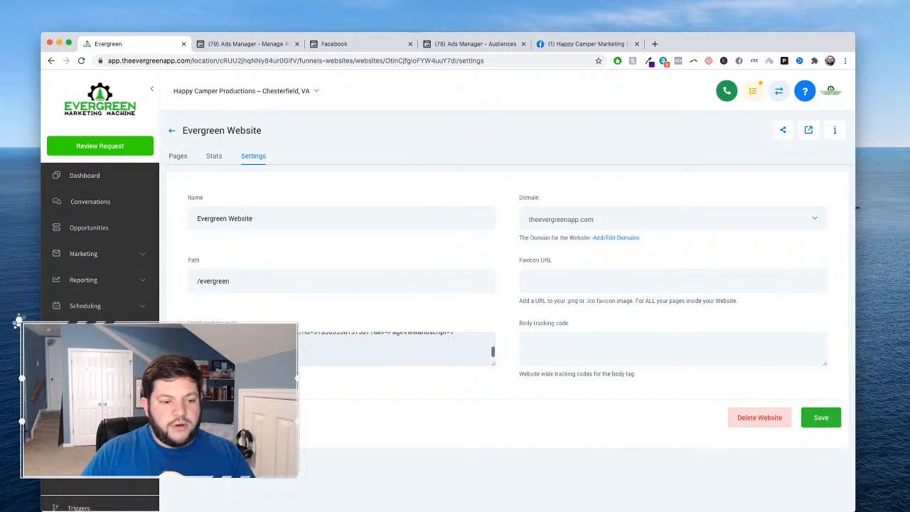
{"action": "scroll", "coordinate": [396, 349], "scroll_direction": "up", "scroll_amount": 1}
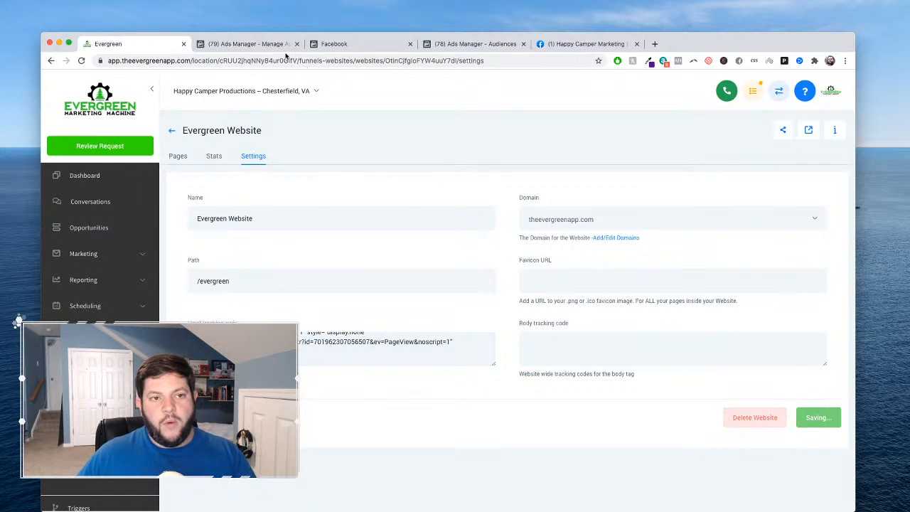
- Back in the Facebook pixel setup, turn on Automatic Advanced Matching and proceed to the Add Event Code stage
{"action": "left_click", "coordinate": [356, 44]}
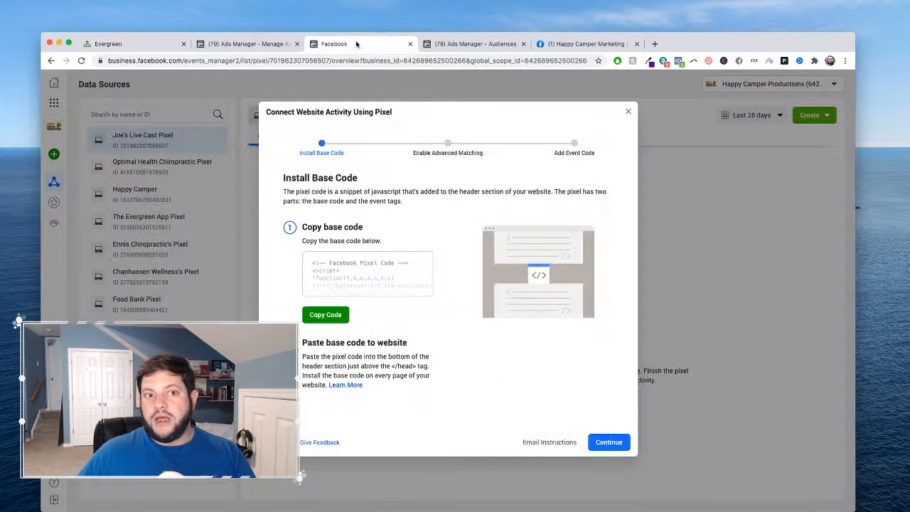
{"action": "left_click", "coordinate": [609, 443]}
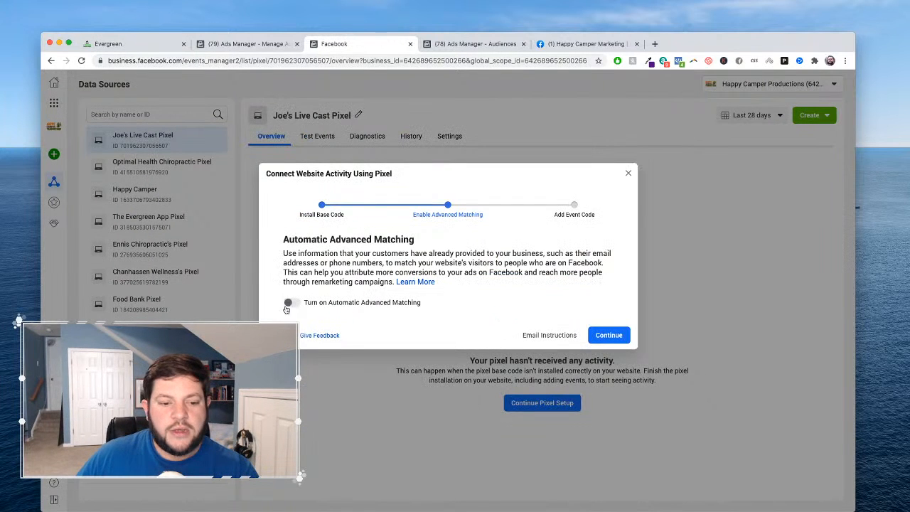
{"action": "left_click", "coordinate": [291, 305]}
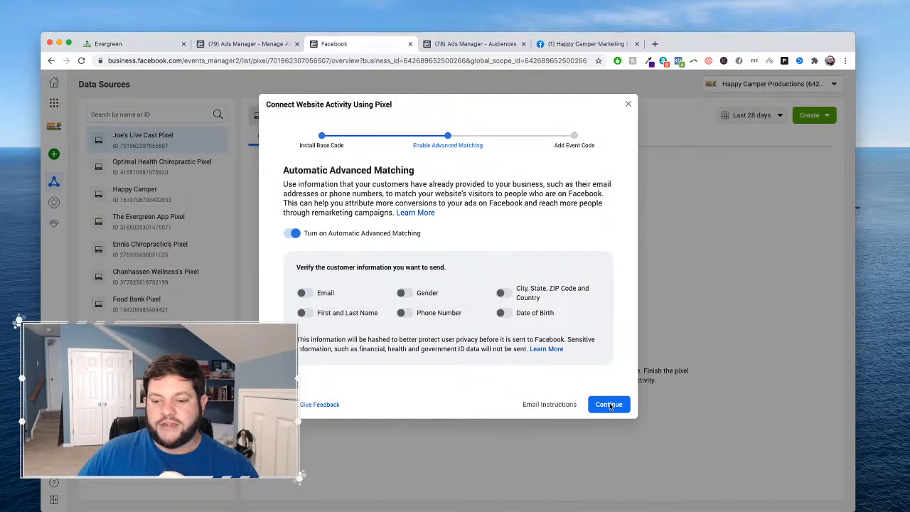
{"action": "left_click", "coordinate": [610, 404]}
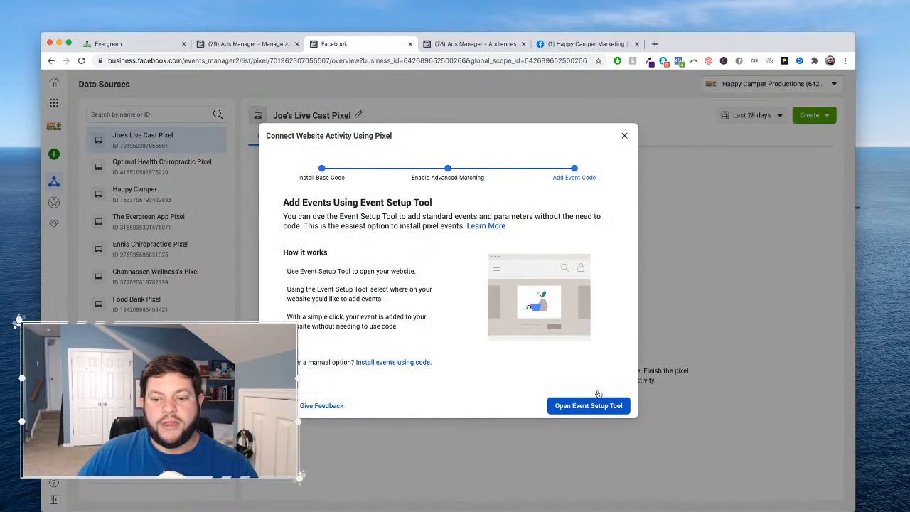
{"action": "left_click", "coordinate": [589, 409]}
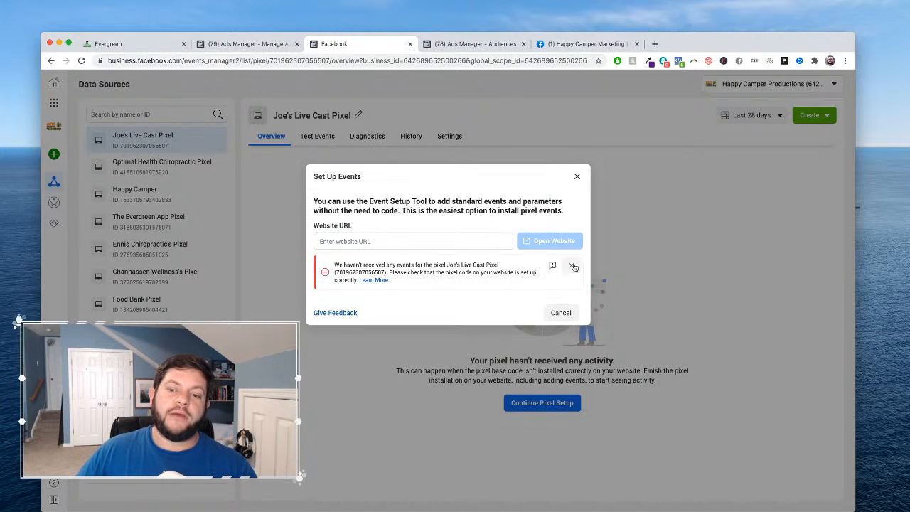
{"action": "left_click", "coordinate": [571, 265]}
{"action": "left_click", "coordinate": [428, 241]}
{"action": "type", "text": "htt"}
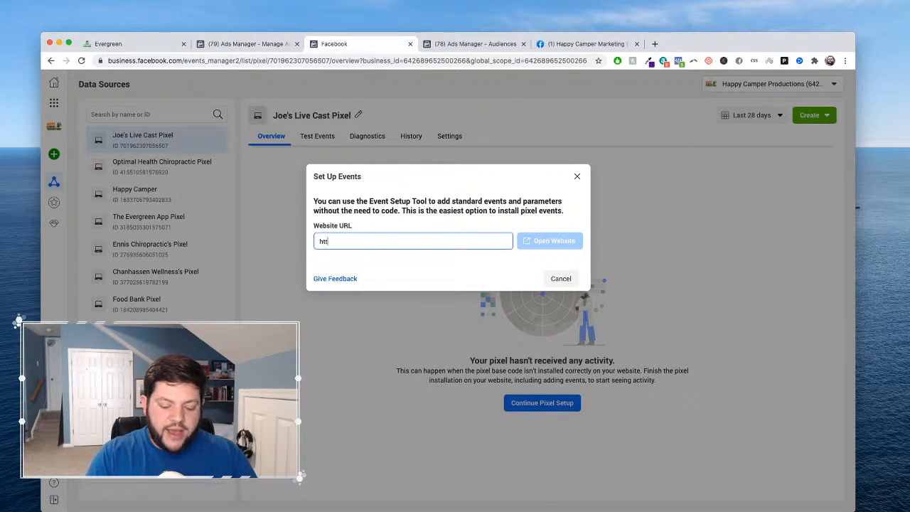
{"action": "type", "text": "ps://www.theev"}
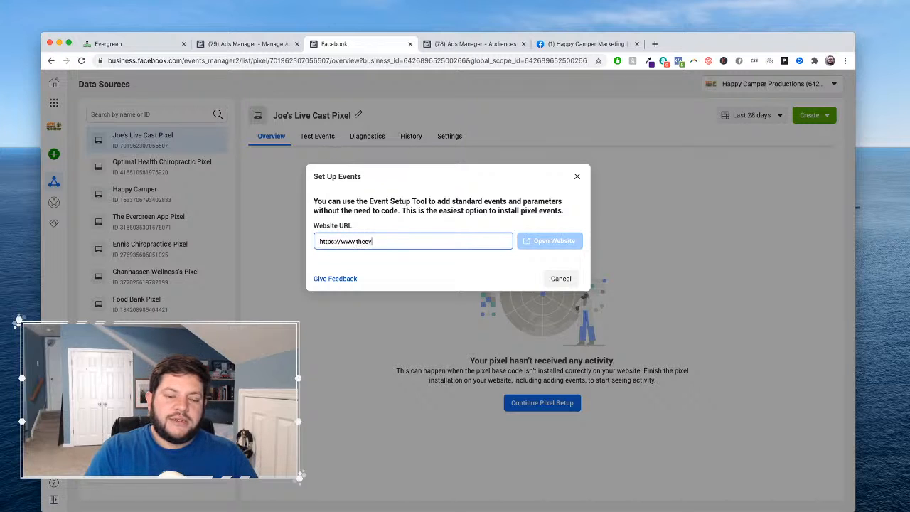
{"action": "type", "text": "ergreenapp.c"}
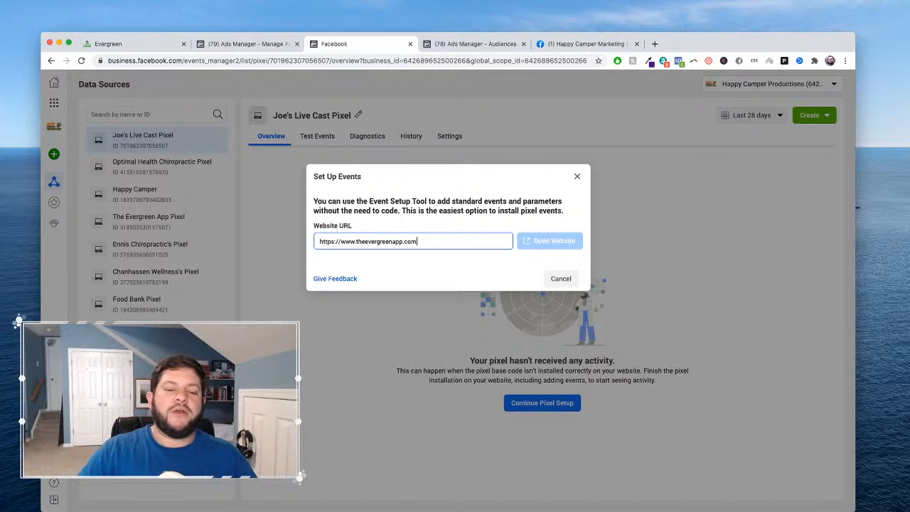
{"action": "type", "text": "om"}
{"action": "left_click", "coordinate": [554, 241]}
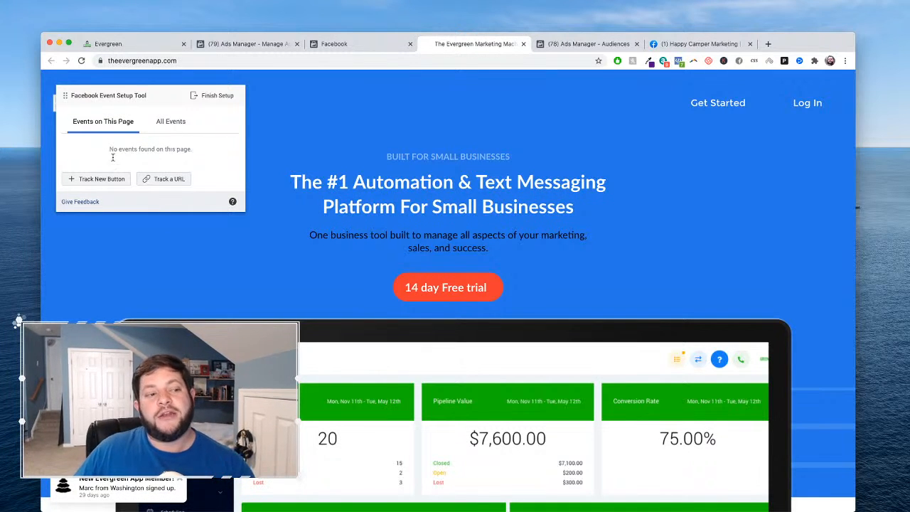
- Track the "14 day Free trial" button on the Evergreen homepage as a Start Trial event
{"action": "left_click", "coordinate": [99, 179]}
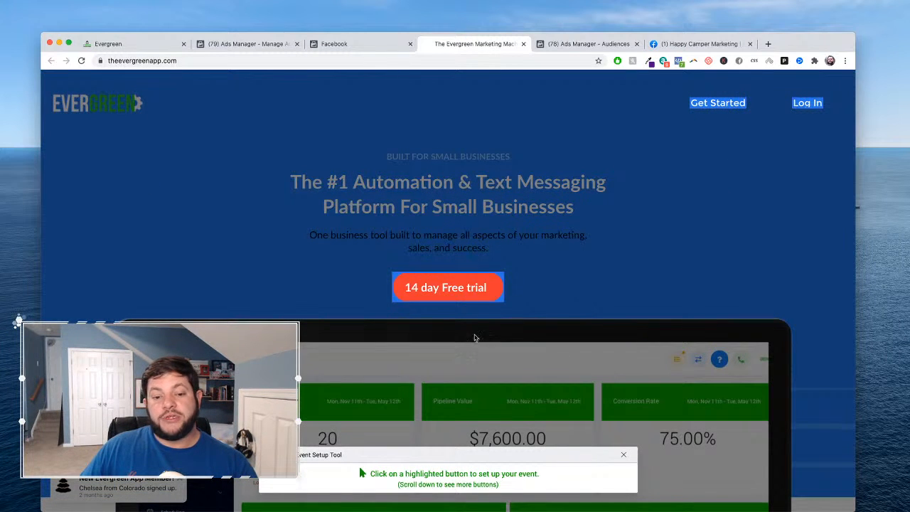
{"action": "left_click", "coordinate": [446, 287]}
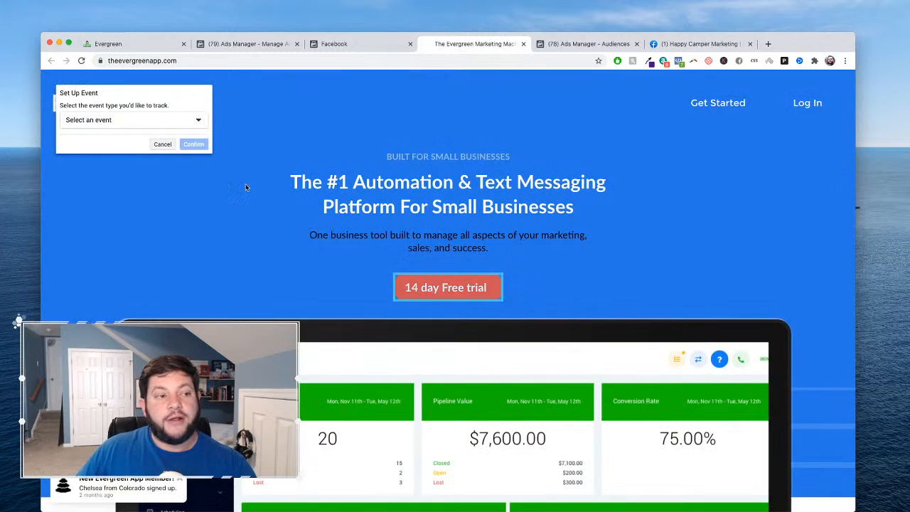
{"action": "left_click", "coordinate": [145, 120]}
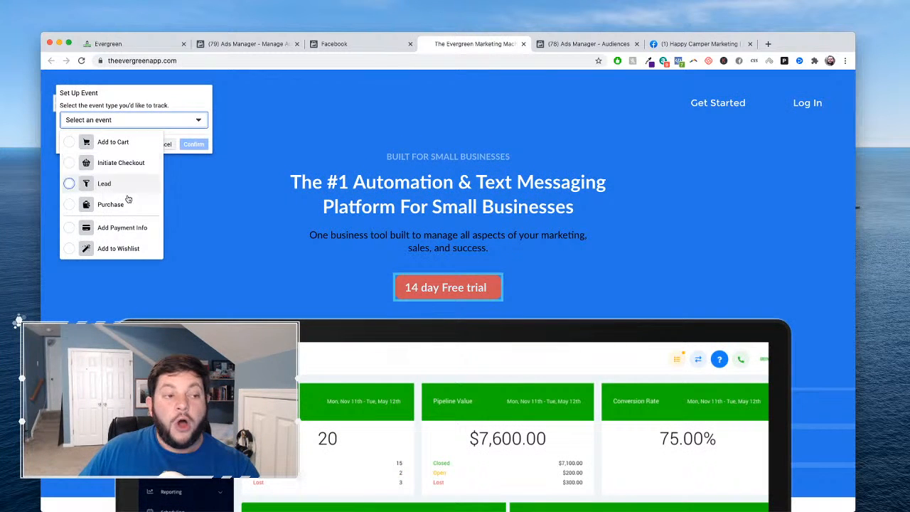
{"action": "scroll", "coordinate": [128, 200], "scroll_direction": "down", "scroll_amount": 5}
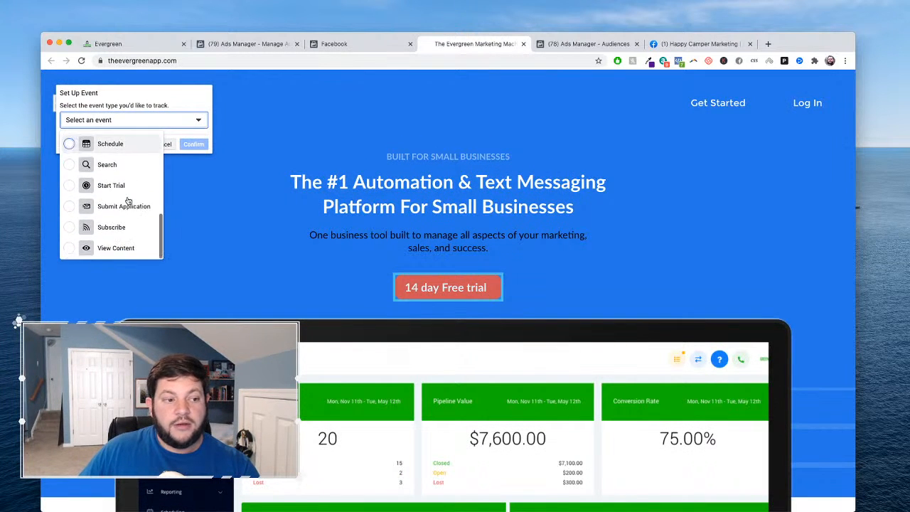
{"action": "left_click", "coordinate": [110, 185]}
{"action": "left_click", "coordinate": [194, 144]}
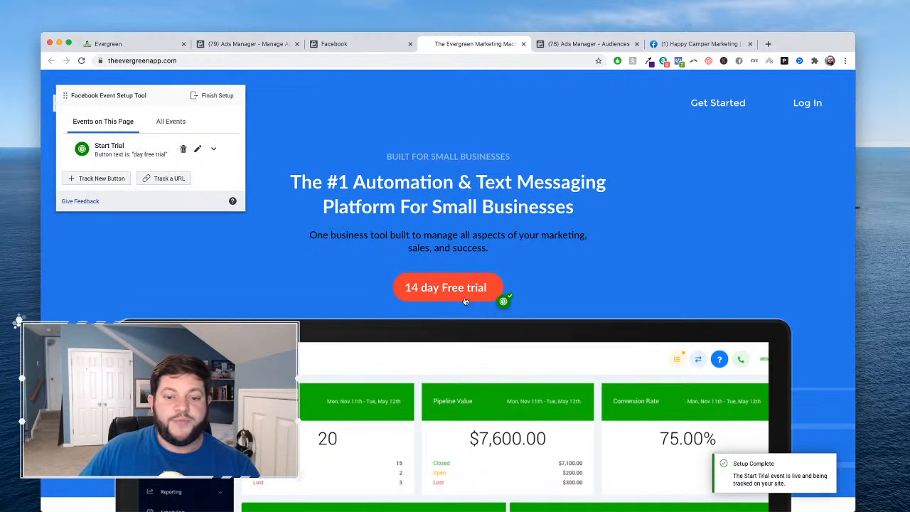
- Check the tracked trial buttons further along the homepage and finish the event setup
{"action": "scroll", "coordinate": [462, 333], "scroll_direction": "down", "scroll_amount": 15}
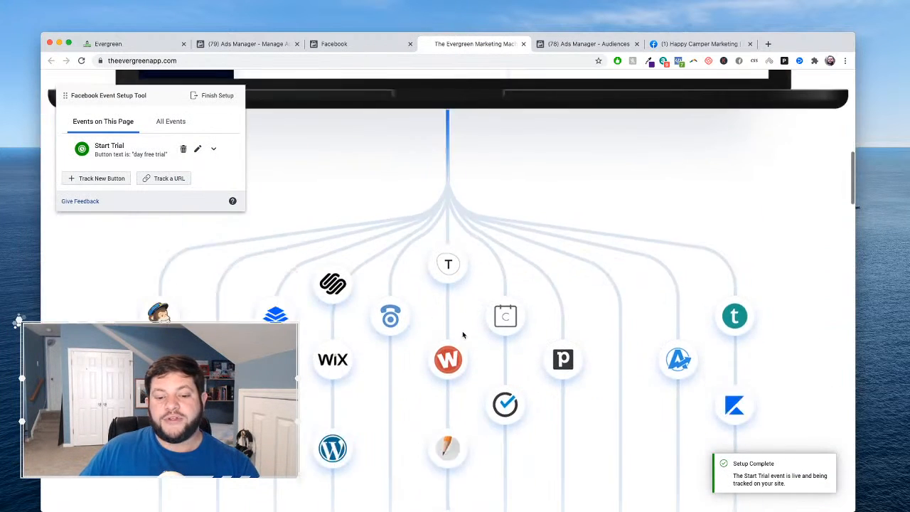
{"action": "scroll", "coordinate": [464, 335], "scroll_direction": "down", "scroll_amount": 1}
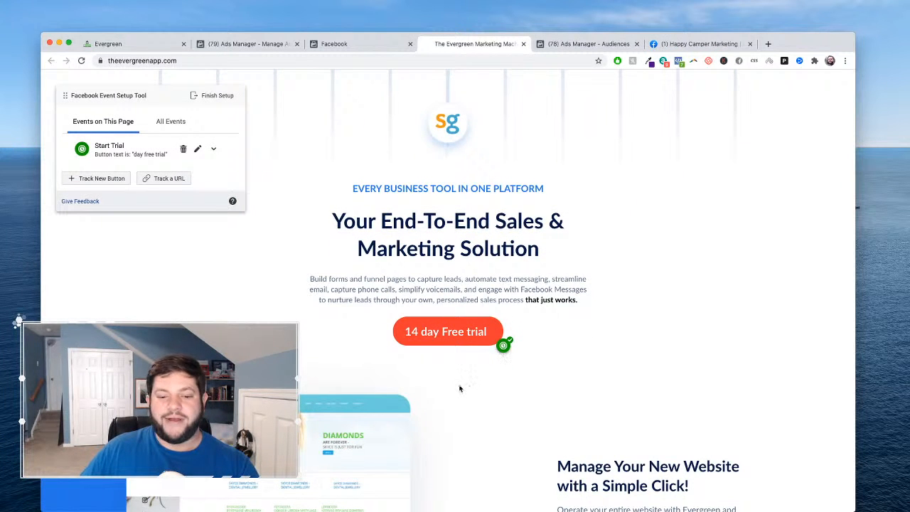
{"action": "scroll", "coordinate": [460, 388], "scroll_direction": "down", "scroll_amount": 5}
{"action": "scroll", "coordinate": [459, 388], "scroll_direction": "up", "scroll_amount": 5}
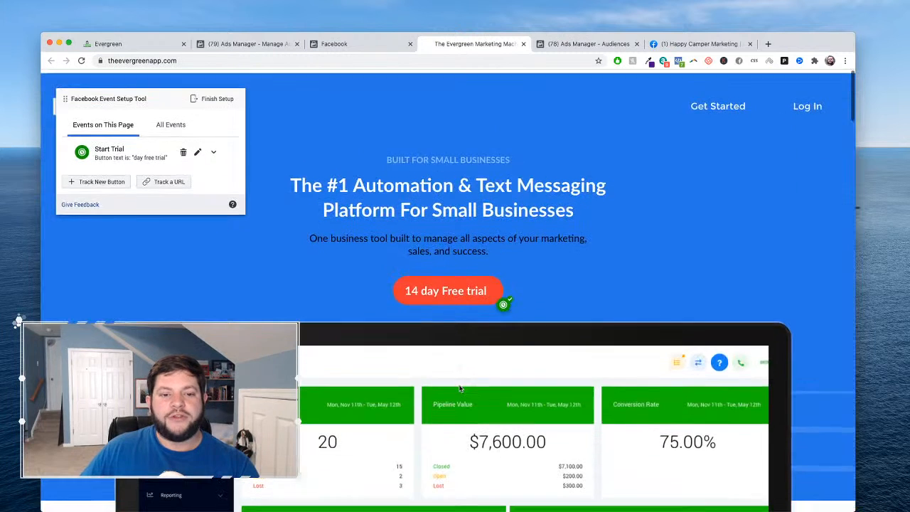
{"action": "left_click", "coordinate": [212, 96]}
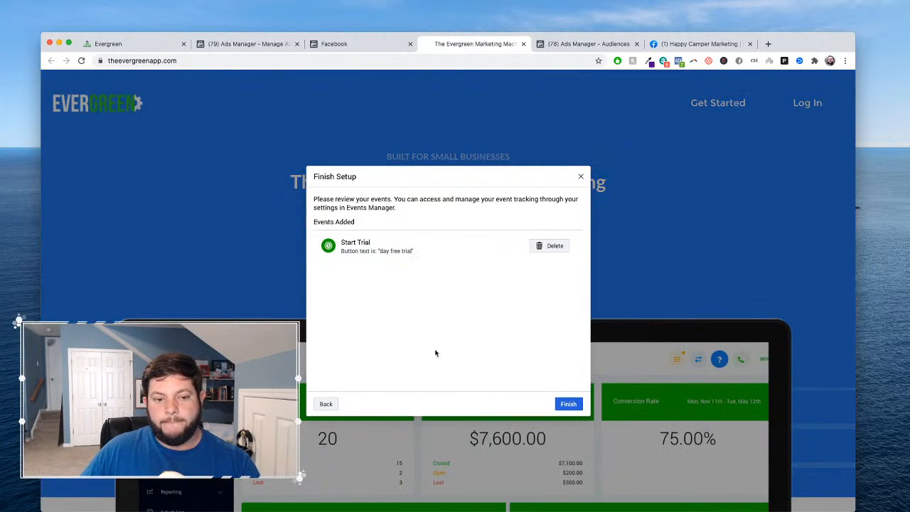
{"action": "left_click", "coordinate": [571, 405]}
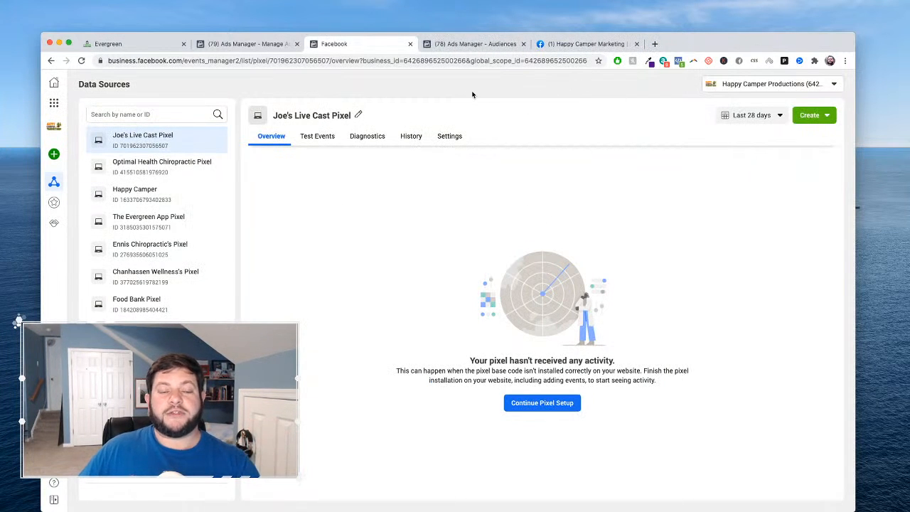
- Close the pixel page and, in the Ads Manager audiences, start a saved audience named "Healthcare Business Owners in Richmond VA"
{"action": "left_click", "coordinate": [410, 44]}
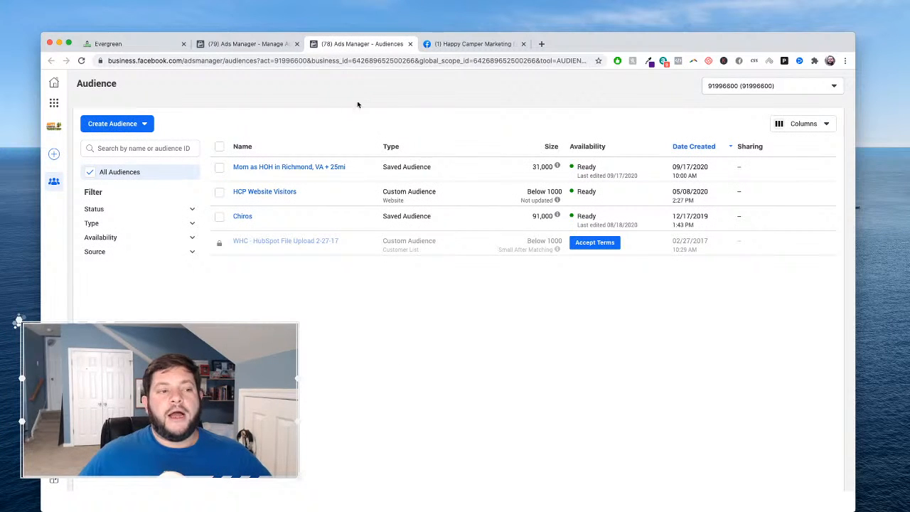
{"action": "left_click", "coordinate": [144, 125]}
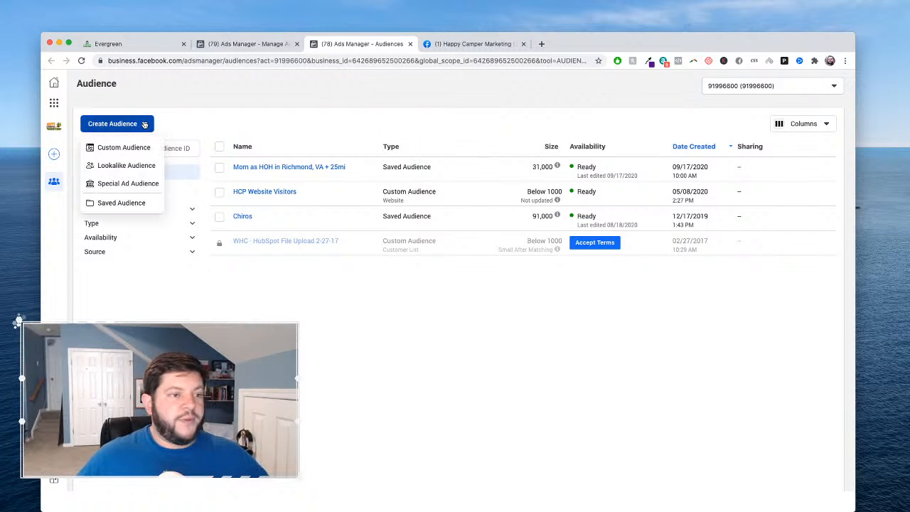
{"action": "mouse_move", "coordinate": [132, 167]}
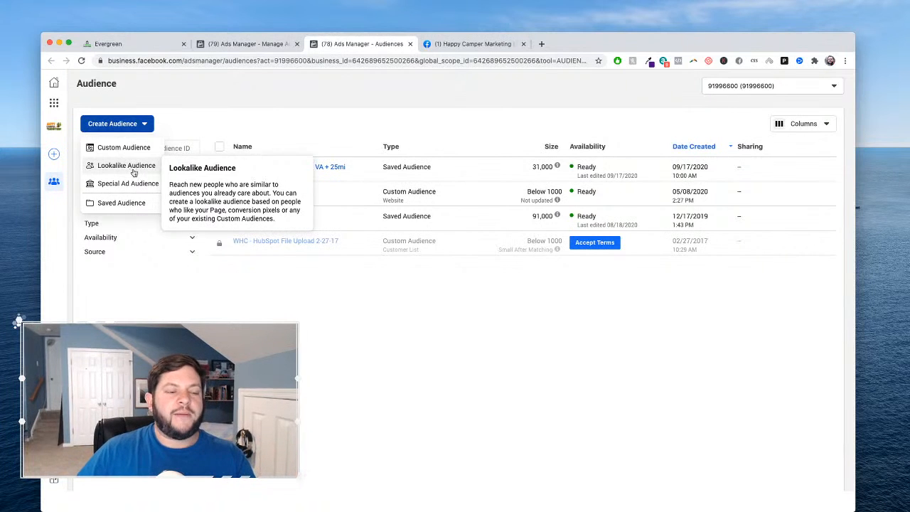
{"action": "mouse_move", "coordinate": [141, 188]}
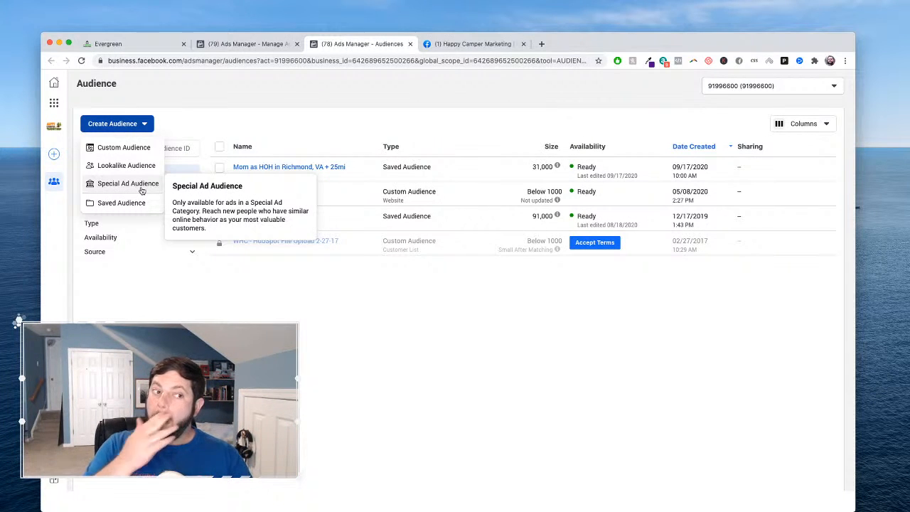
{"action": "mouse_move", "coordinate": [129, 206]}
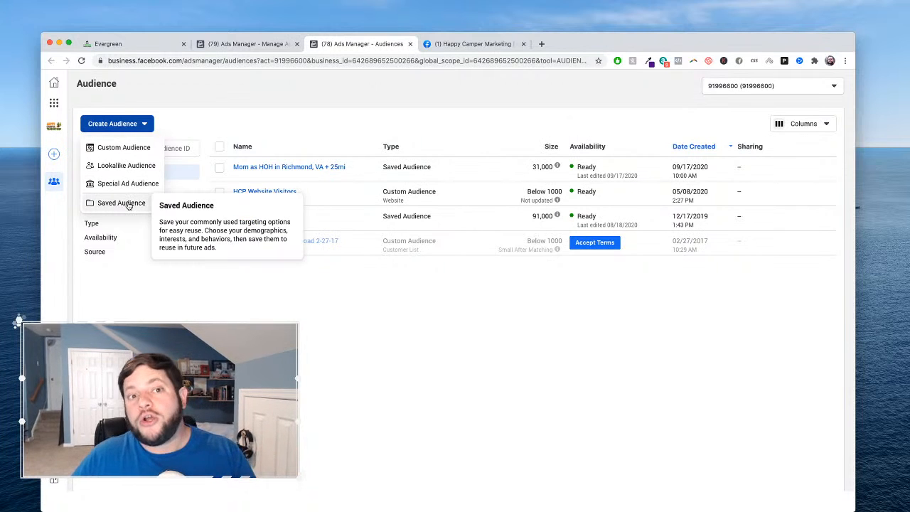
{"action": "left_click", "coordinate": [129, 205]}
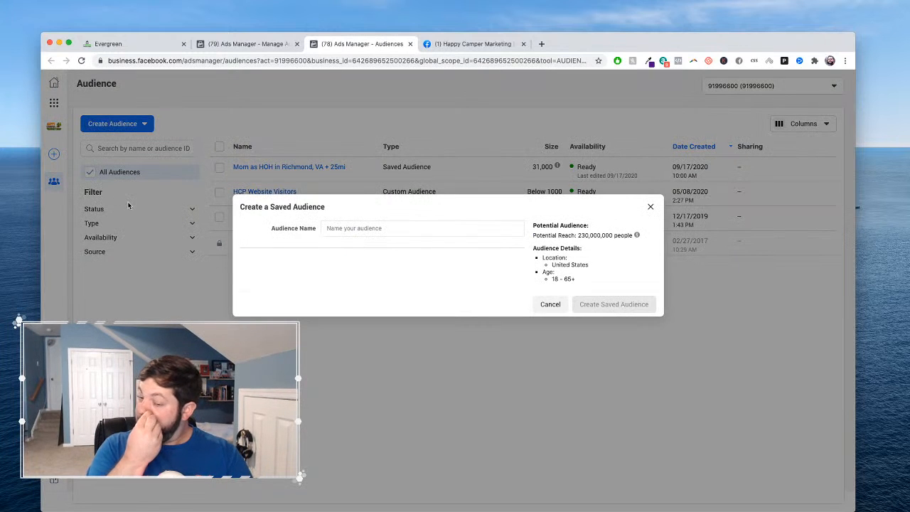
{"action": "left_click", "coordinate": [380, 226]}
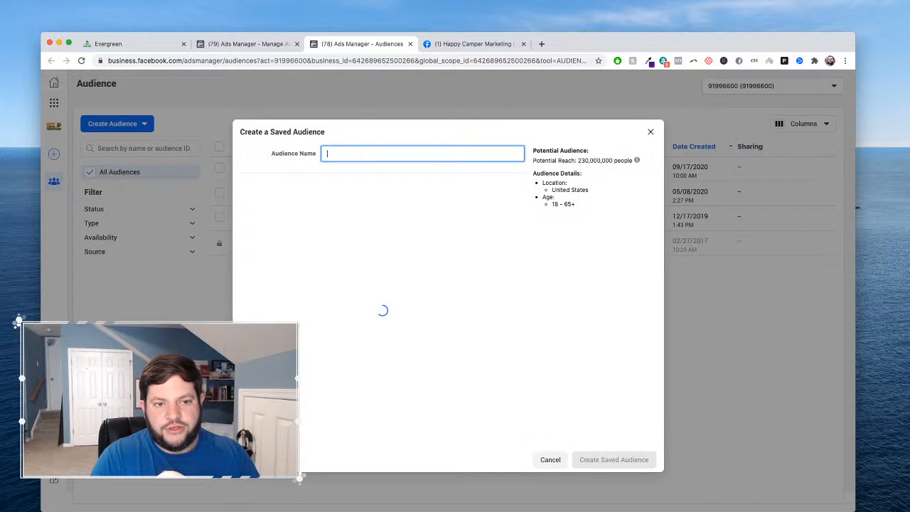
{"action": "type", "text": "Healthcare Business Owners in Richmond VA"}
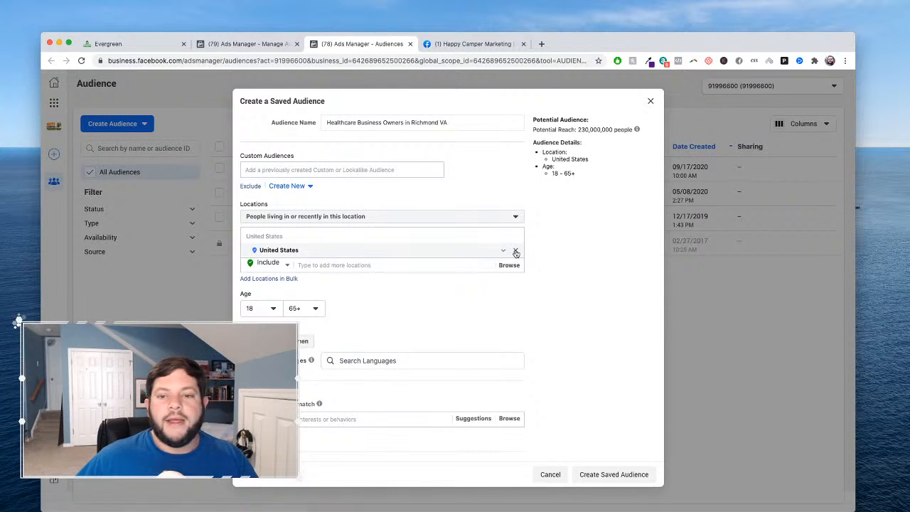
- Replace the United States location of the saved audience with the city of Richmond, Virginia
{"action": "left_click", "coordinate": [515, 253]}
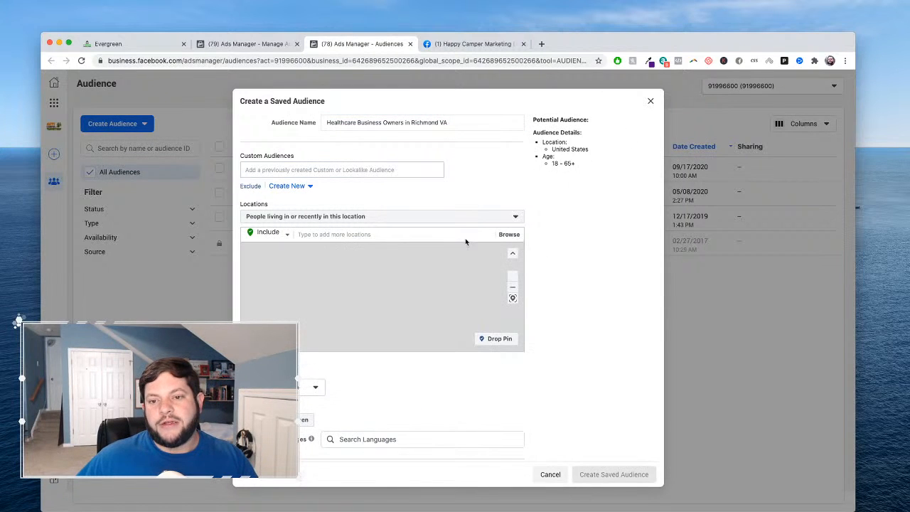
{"action": "left_click", "coordinate": [365, 234]}
{"action": "type", "text": "r"}
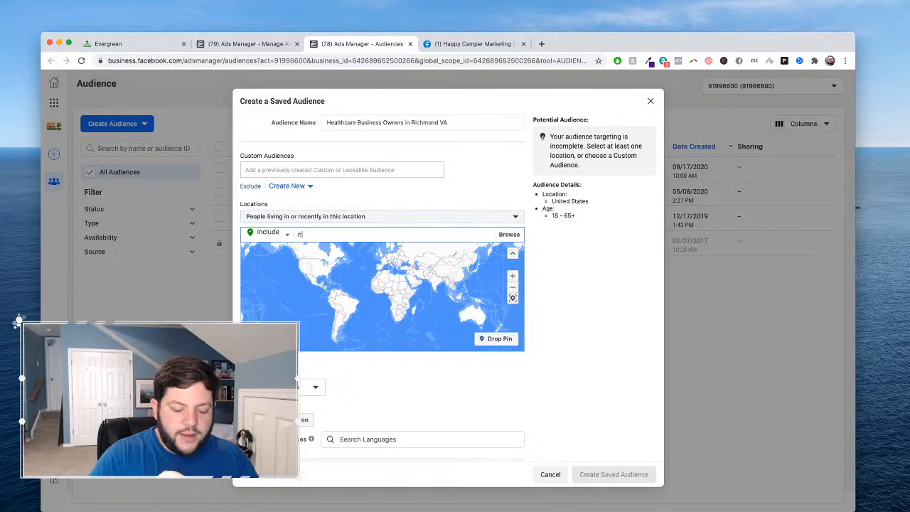
{"action": "type", "text": "ichmond, va"}
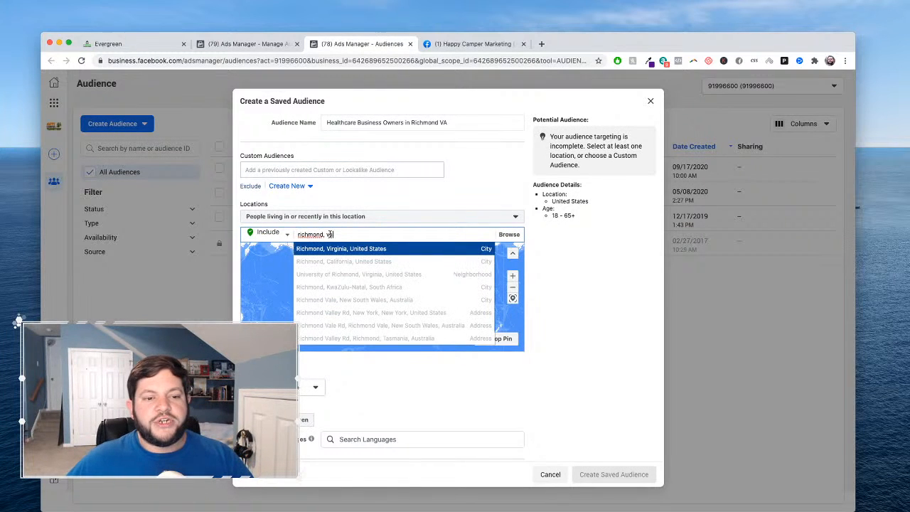
{"action": "left_click", "coordinate": [343, 250]}
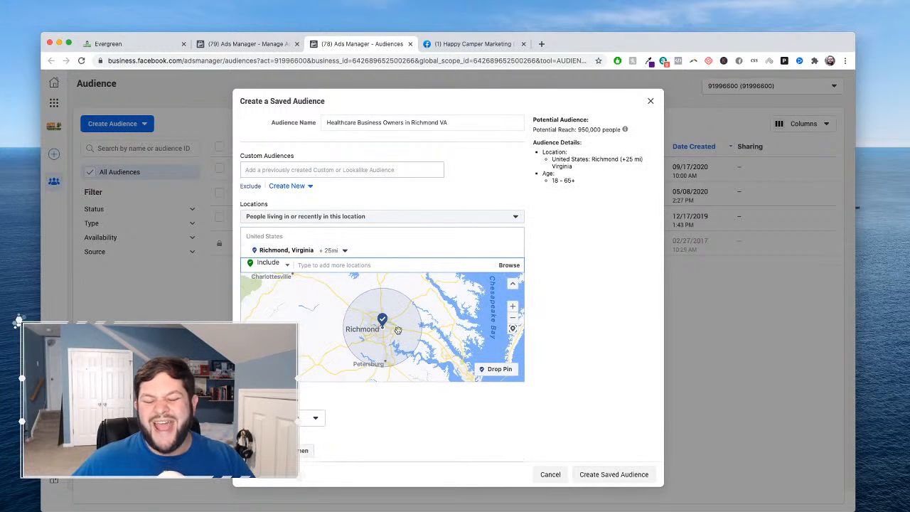
- Limit the saved audience to men aged 38 to 60
{"action": "scroll", "coordinate": [547, 273], "scroll_direction": "down", "scroll_amount": 5}
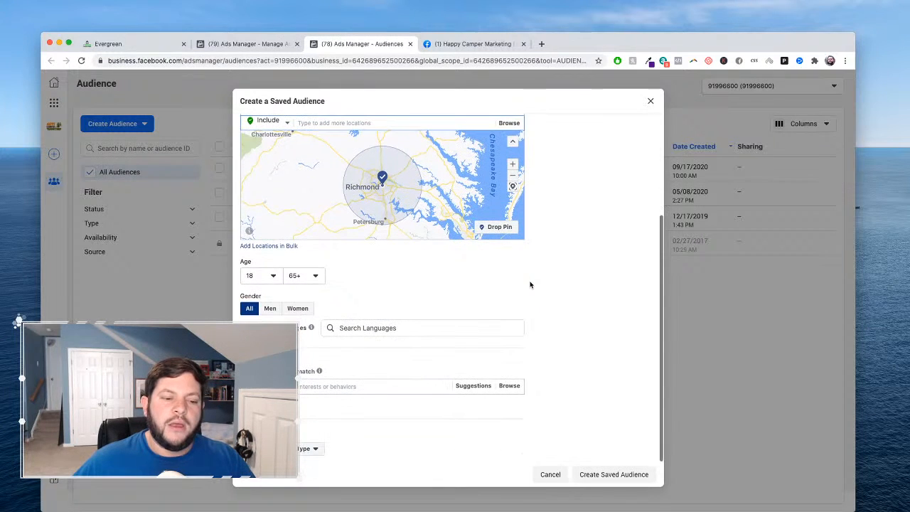
{"action": "left_click", "coordinate": [271, 310]}
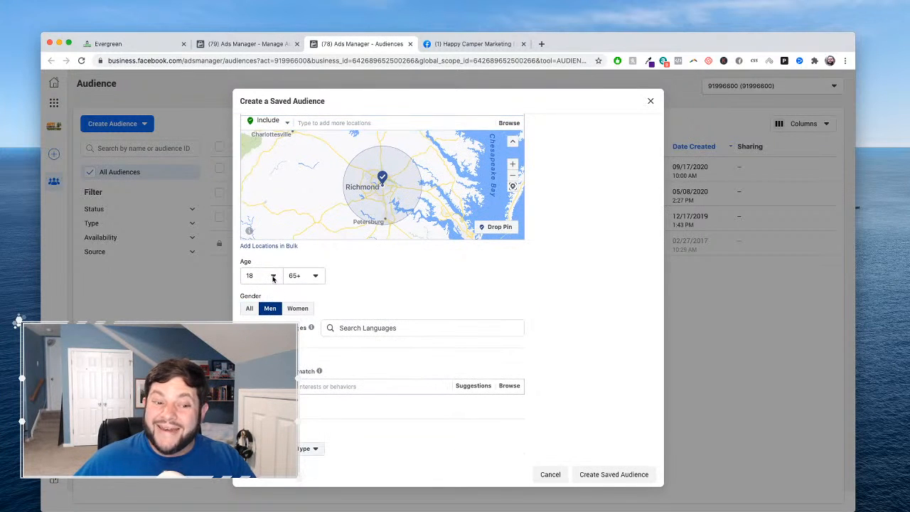
{"action": "left_click", "coordinate": [273, 278]}
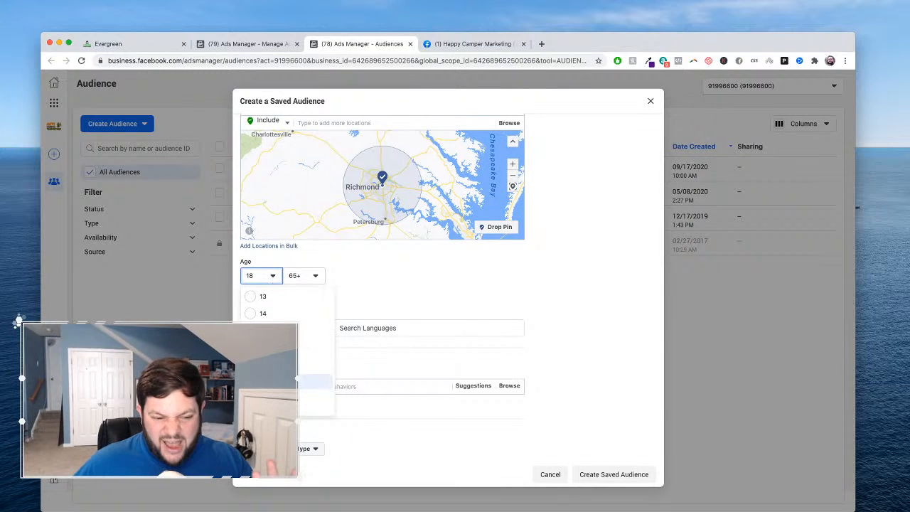
{"action": "scroll", "coordinate": [284, 306], "scroll_direction": "down", "scroll_amount": 10}
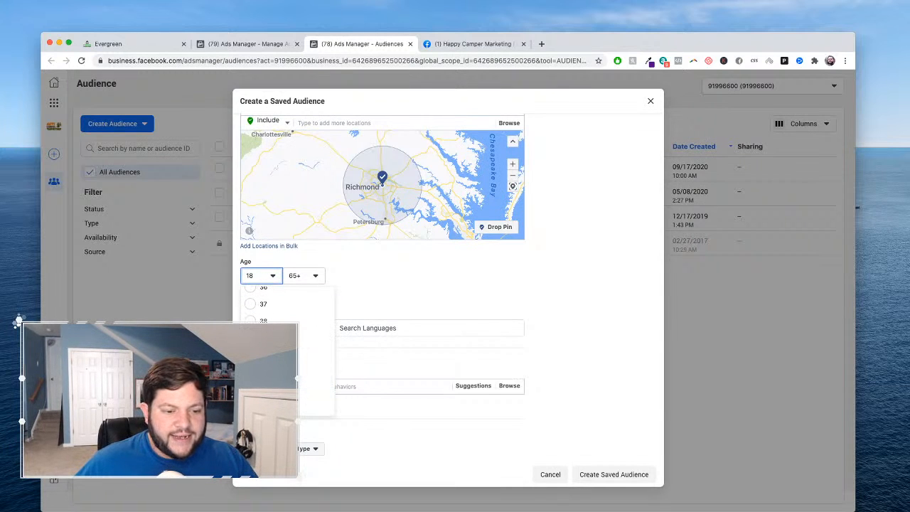
{"action": "left_click", "coordinate": [313, 277]}
{"action": "scroll", "coordinate": [349, 319], "scroll_direction": "down", "scroll_amount": 10}
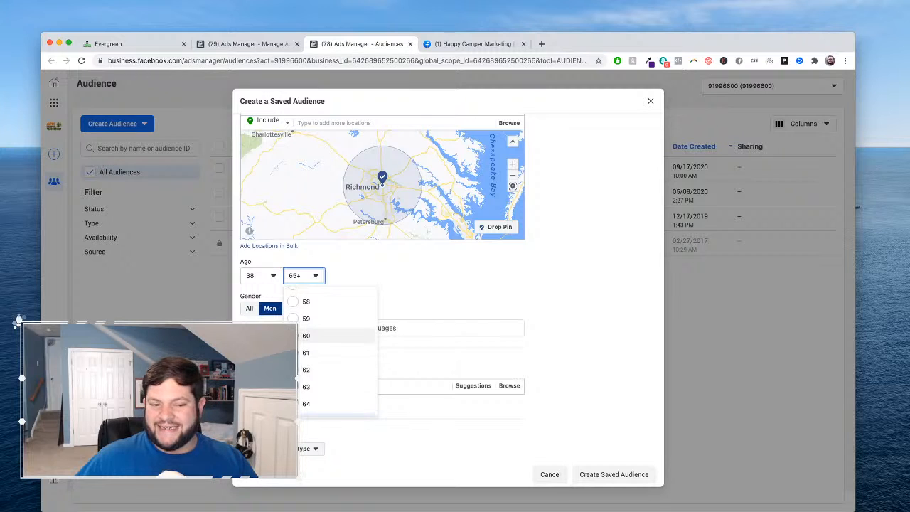
{"action": "left_click", "coordinate": [334, 336]}
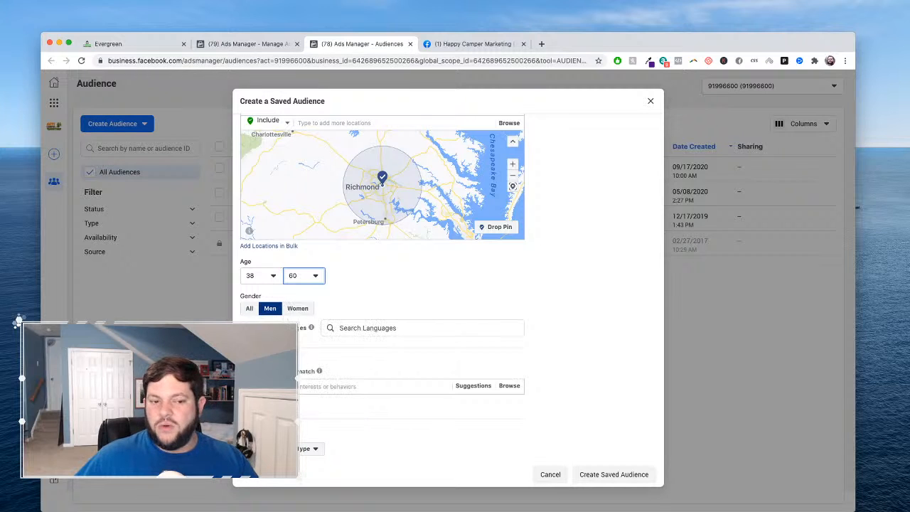
{"action": "left_click", "coordinate": [529, 279]}
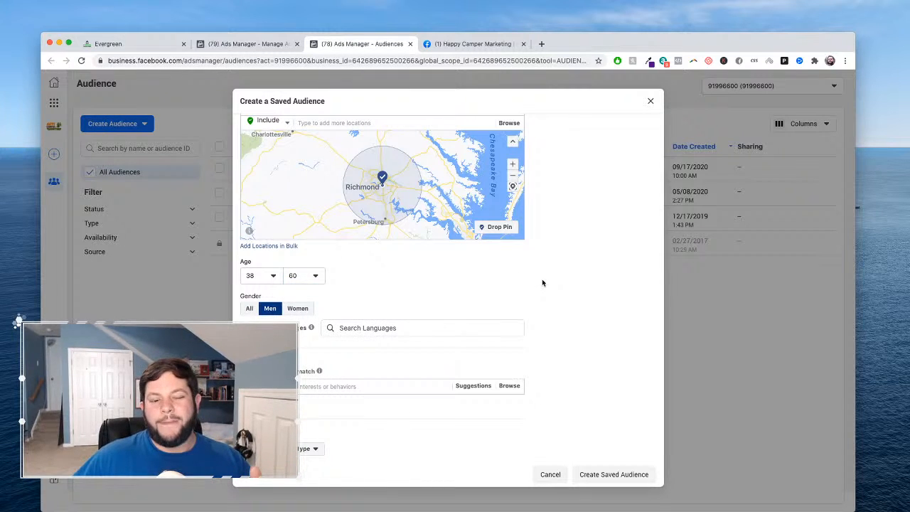
{"action": "scroll", "coordinate": [553, 292], "scroll_direction": "down", "scroll_amount": 1}
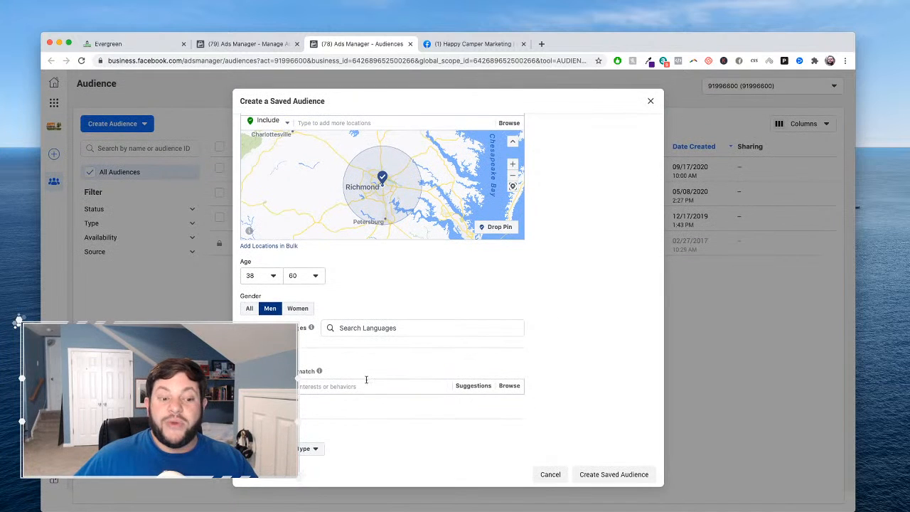
- Browse the education demographics in the detailed targeting and include people whose education level is Doctorate degree
{"action": "left_click", "coordinate": [509, 386]}
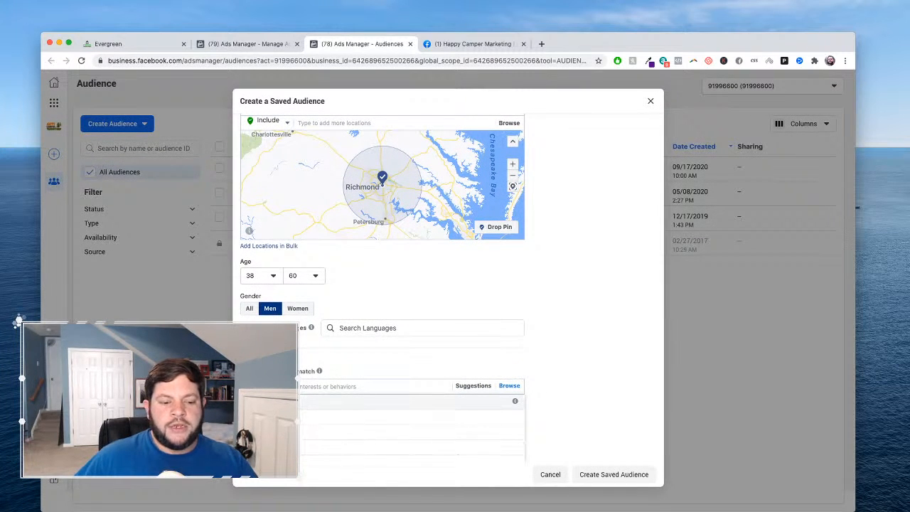
{"action": "scroll", "coordinate": [558, 406], "scroll_direction": "down", "scroll_amount": 2}
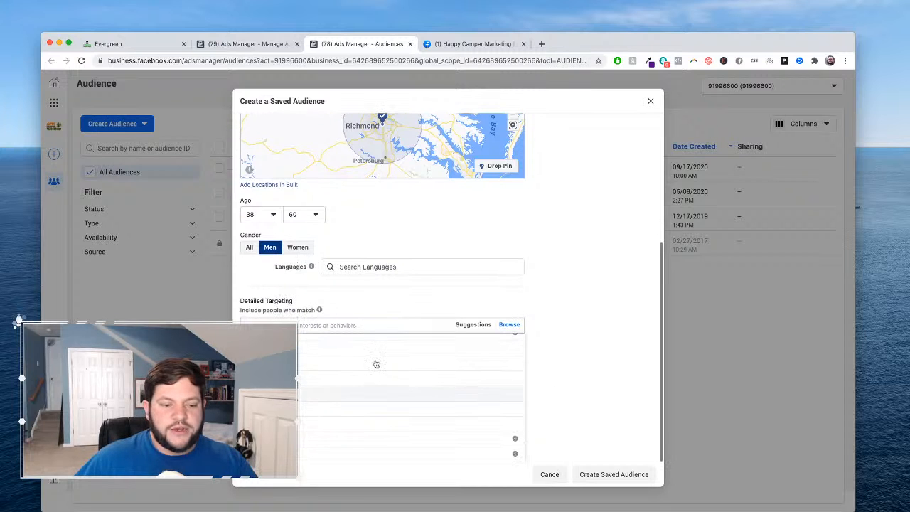
{"action": "scroll", "coordinate": [370, 365], "scroll_direction": "up", "scroll_amount": 1}
{"action": "left_click", "coordinate": [279, 355]}
{"action": "scroll", "coordinate": [279, 355], "scroll_direction": "down", "scroll_amount": 1}
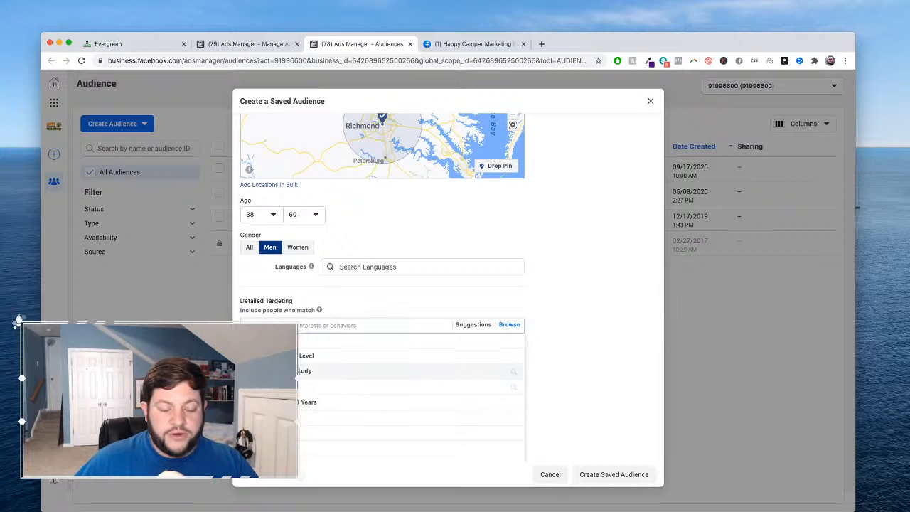
{"action": "left_click", "coordinate": [285, 370]}
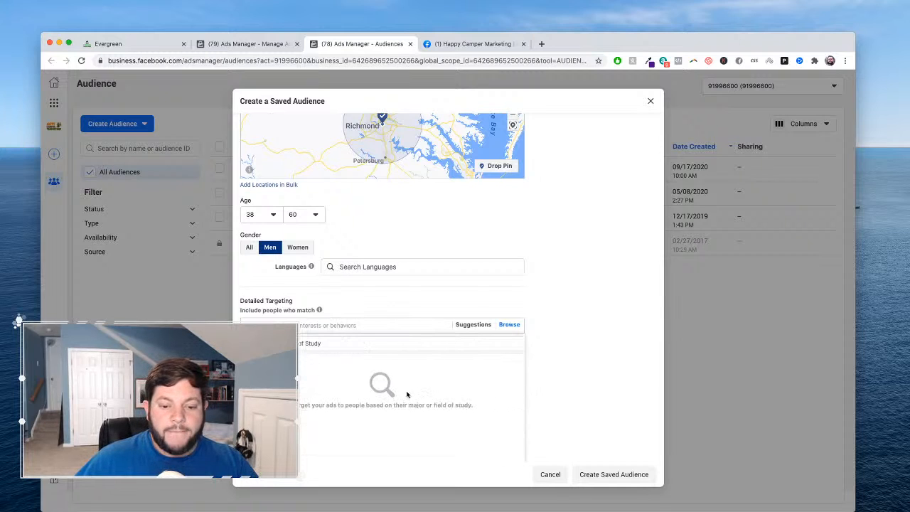
{"action": "left_click", "coordinate": [285, 343]}
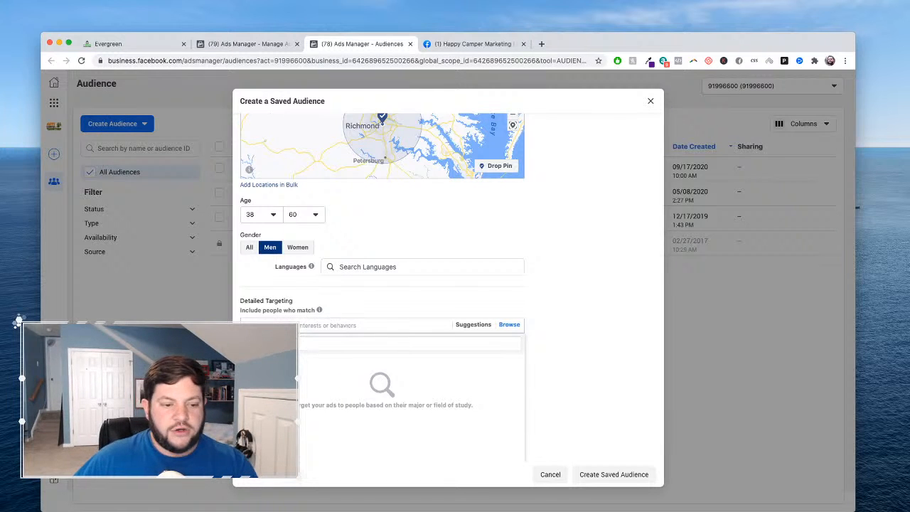
{"action": "left_click", "coordinate": [250, 343]}
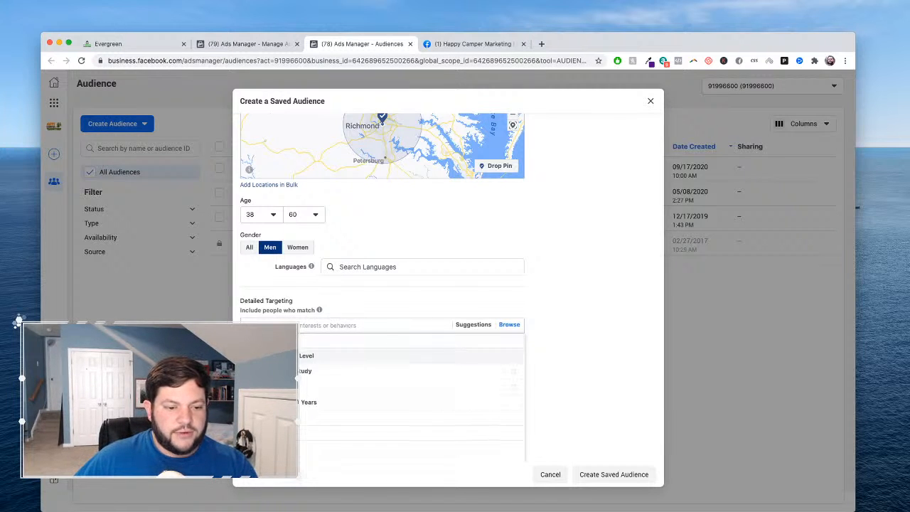
{"action": "left_click", "coordinate": [282, 356]}
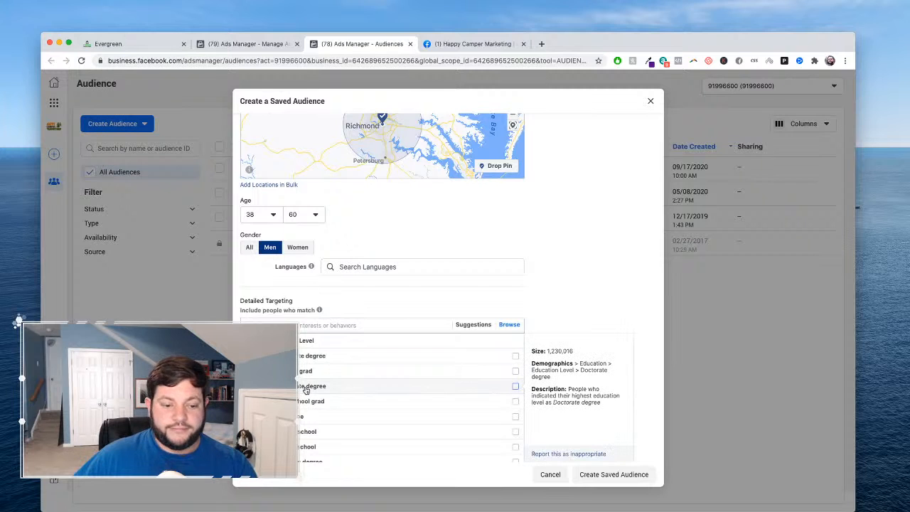
{"action": "left_click", "coordinate": [306, 389]}
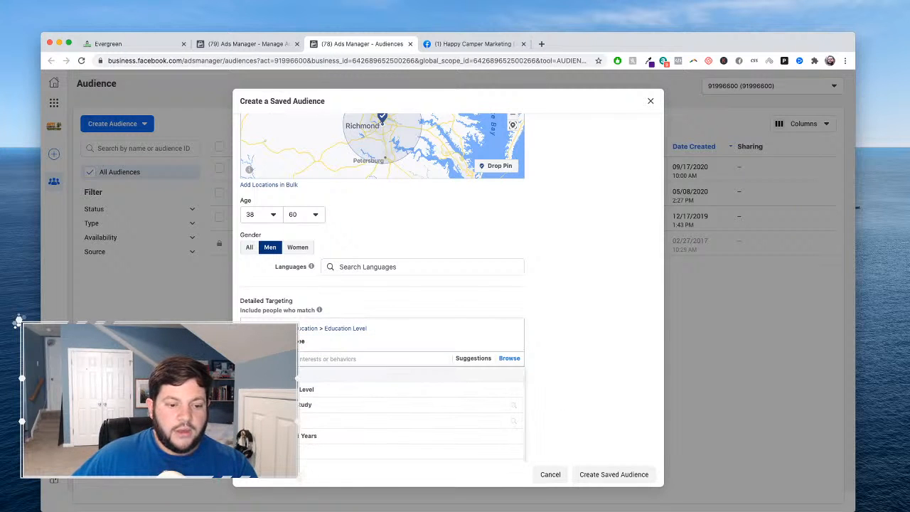
- Look through the life events and add the Healthcare and Medical Services industry from the Work demographics
{"action": "left_click", "coordinate": [269, 374]}
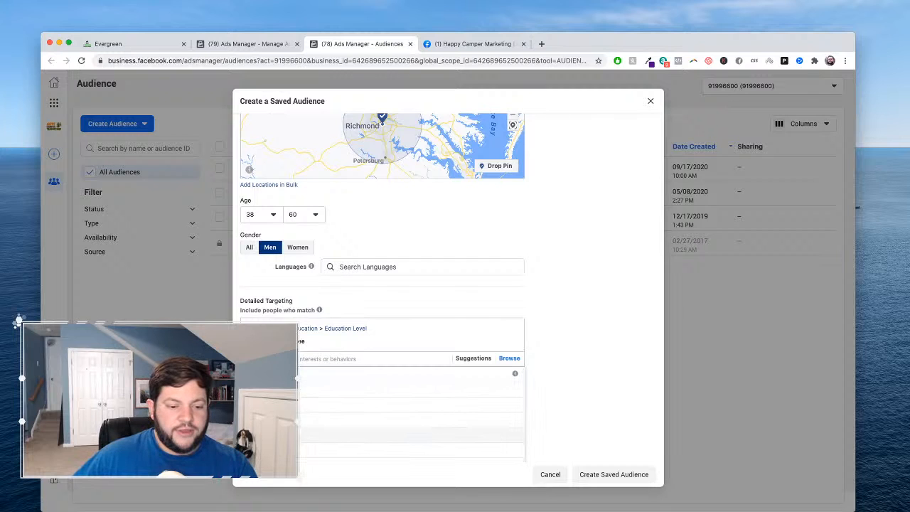
{"action": "left_click", "coordinate": [360, 417]}
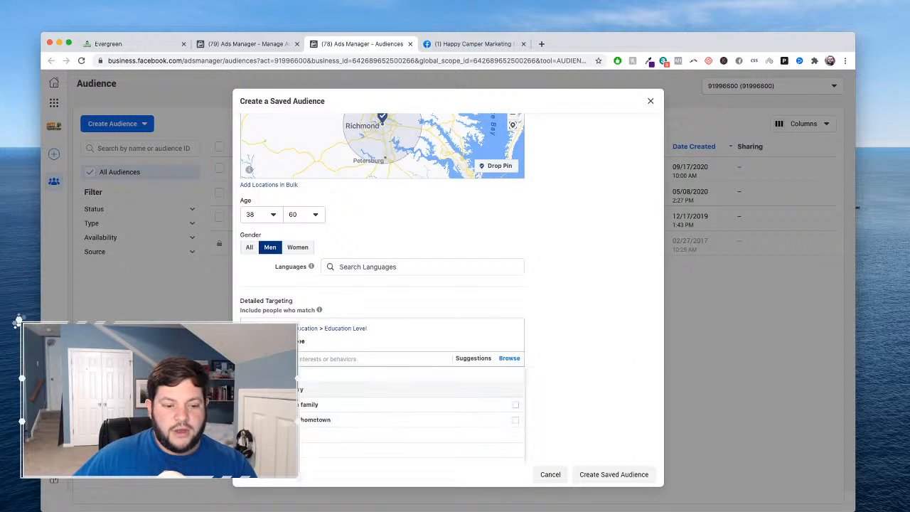
{"action": "scroll", "coordinate": [409, 420], "scroll_direction": "down", "scroll_amount": 2}
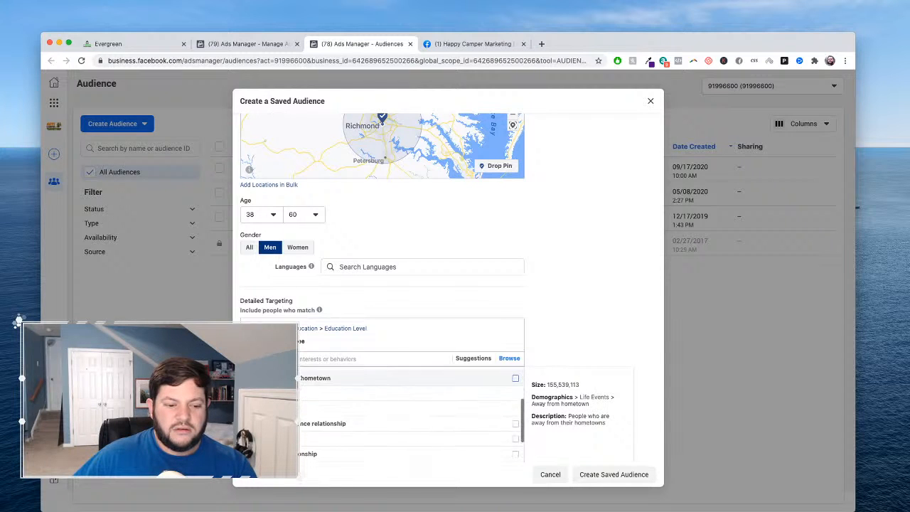
{"action": "scroll", "coordinate": [410, 412], "scroll_direction": "down", "scroll_amount": 3}
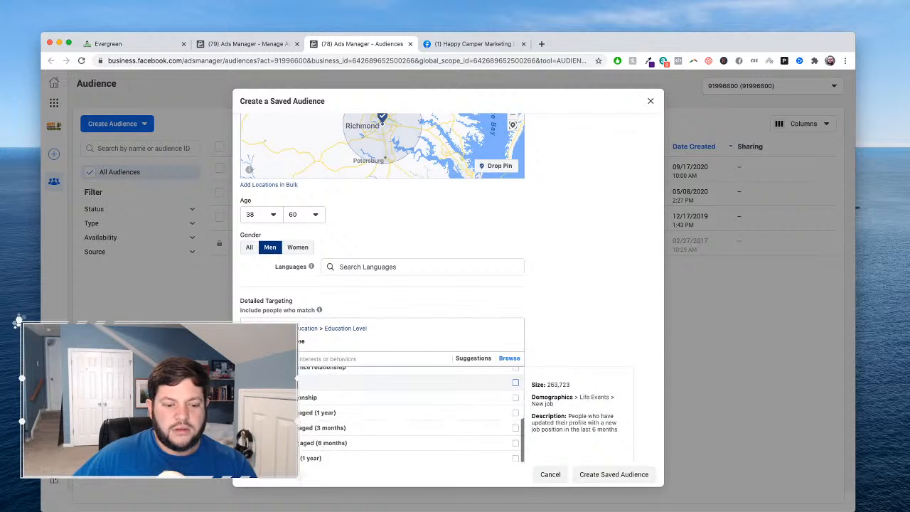
{"action": "scroll", "coordinate": [410, 412], "scroll_direction": "down", "scroll_amount": 2}
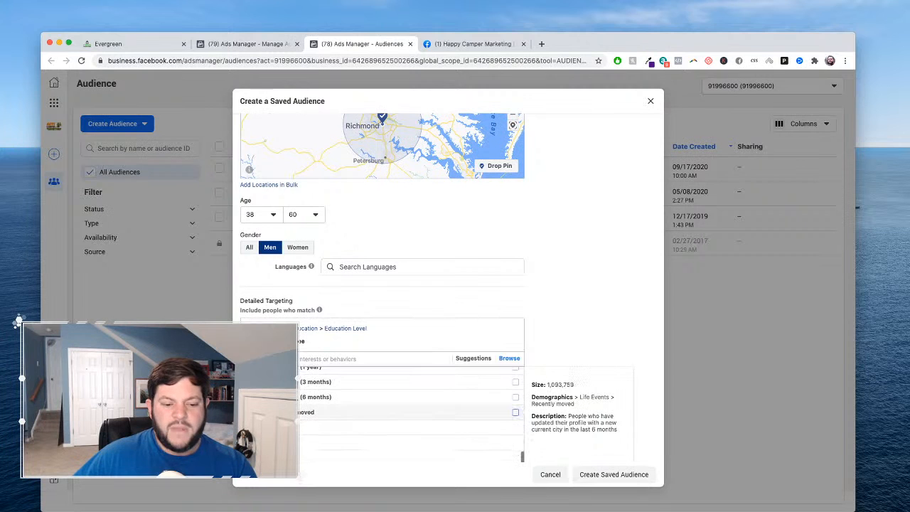
{"action": "scroll", "coordinate": [413, 419], "scroll_direction": "down", "scroll_amount": 1}
{"action": "left_click", "coordinate": [337, 421]}
{"action": "scroll", "coordinate": [337, 419], "scroll_direction": "down", "scroll_amount": 1}
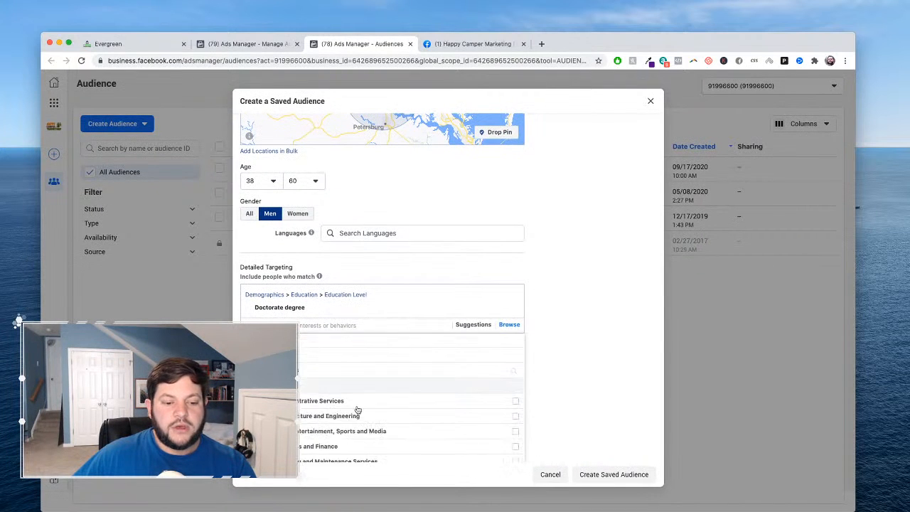
{"action": "scroll", "coordinate": [357, 410], "scroll_direction": "down", "scroll_amount": 5}
{"action": "scroll", "coordinate": [357, 410], "scroll_direction": "down", "scroll_amount": 1}
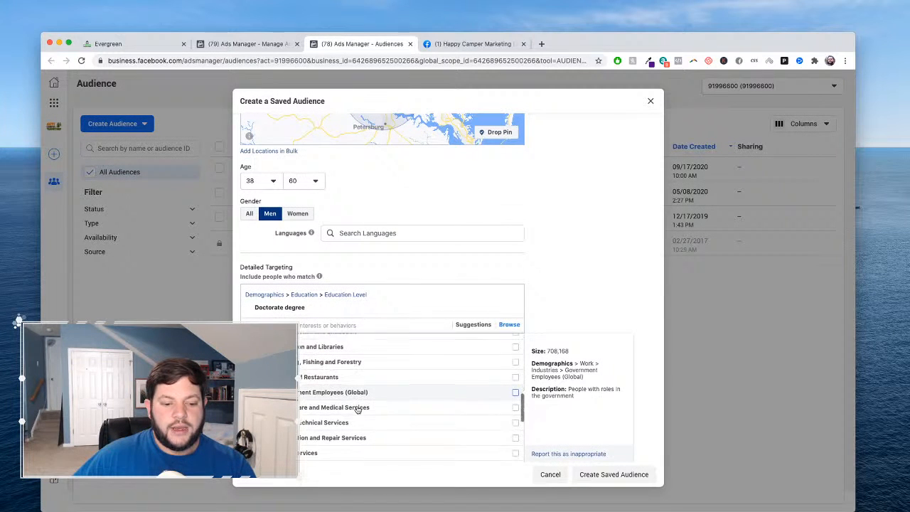
{"action": "left_click", "coordinate": [516, 407]}
- Search the Work job titles for healthcare professions and add Chiropractor to the detailed targeting
{"action": "scroll", "coordinate": [335, 406], "scroll_direction": "down", "scroll_amount": 2}
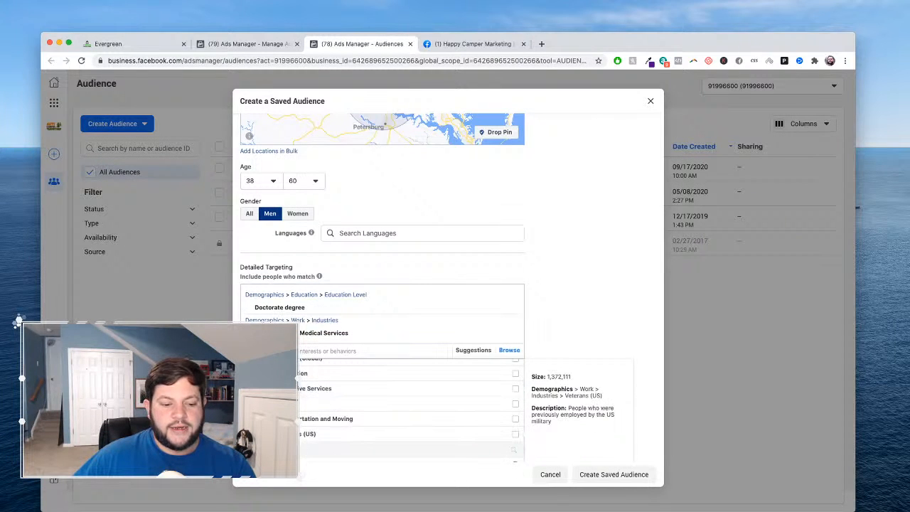
{"action": "left_click", "coordinate": [396, 450]}
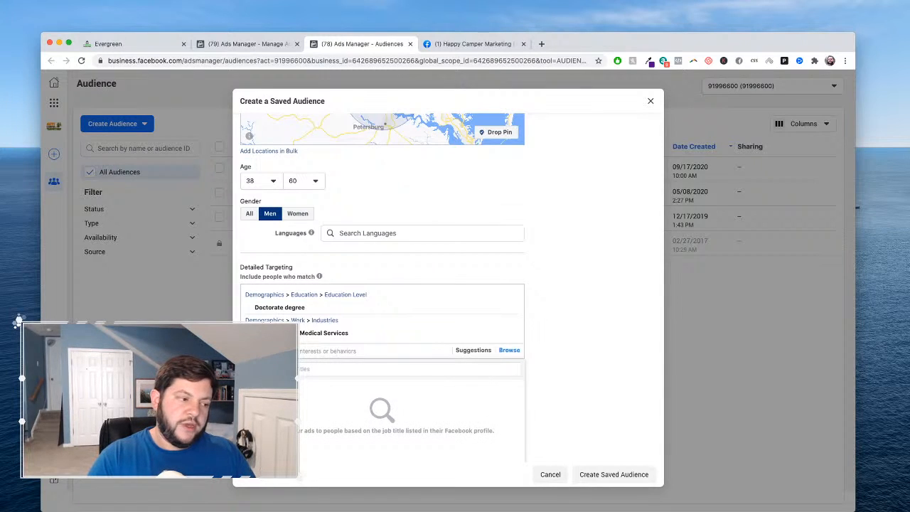
{"action": "type", "text": "doc"}
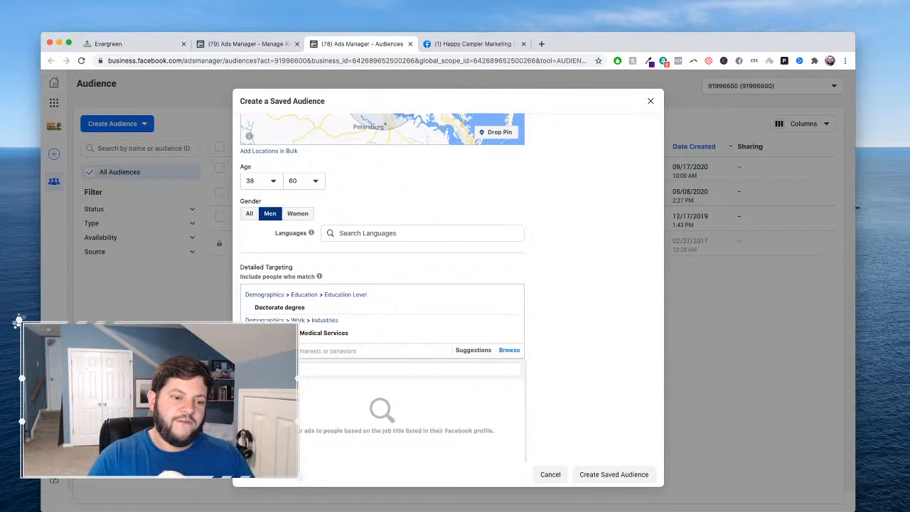
{"action": "type", "text": "pist"}
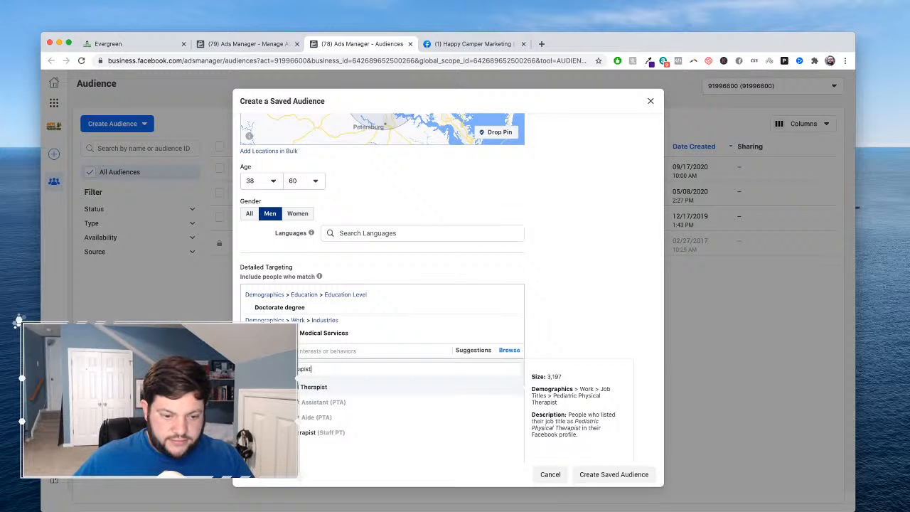
{"action": "key", "text": "super+a"}
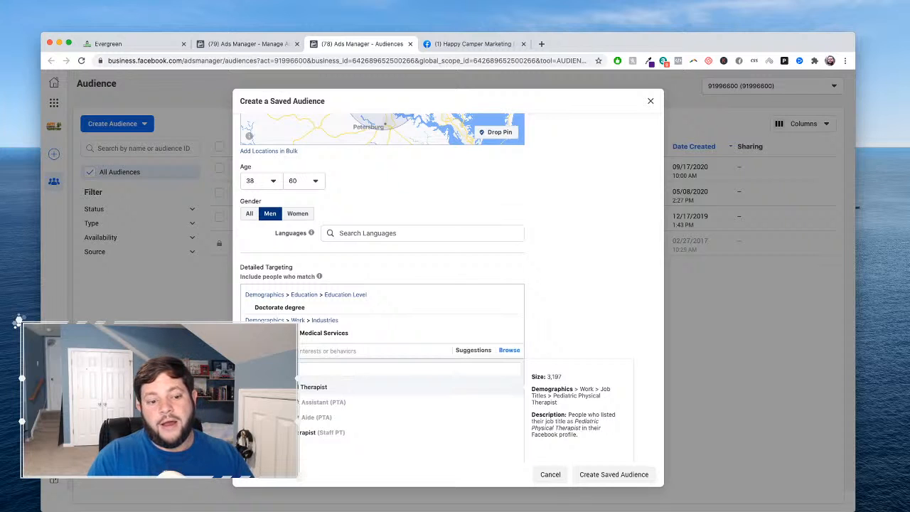
{"action": "key", "text": "BackSpace"}
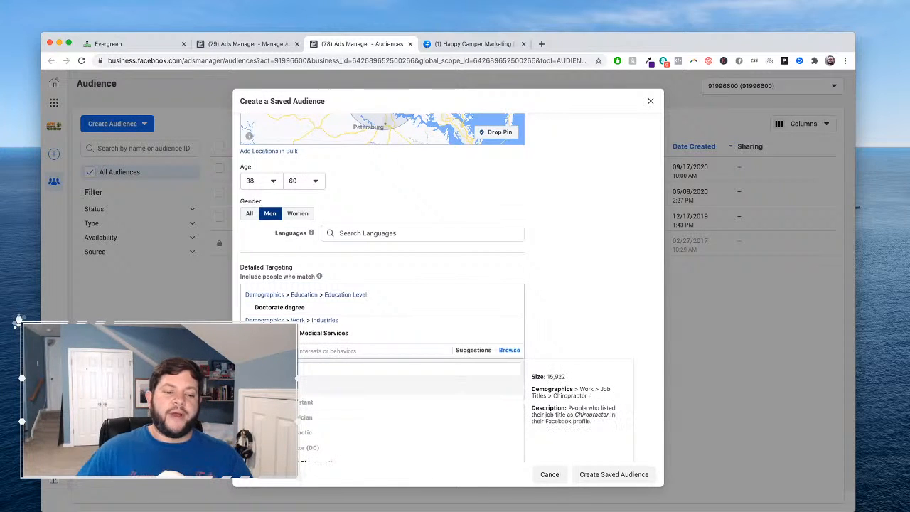
{"action": "left_click", "coordinate": [284, 385]}
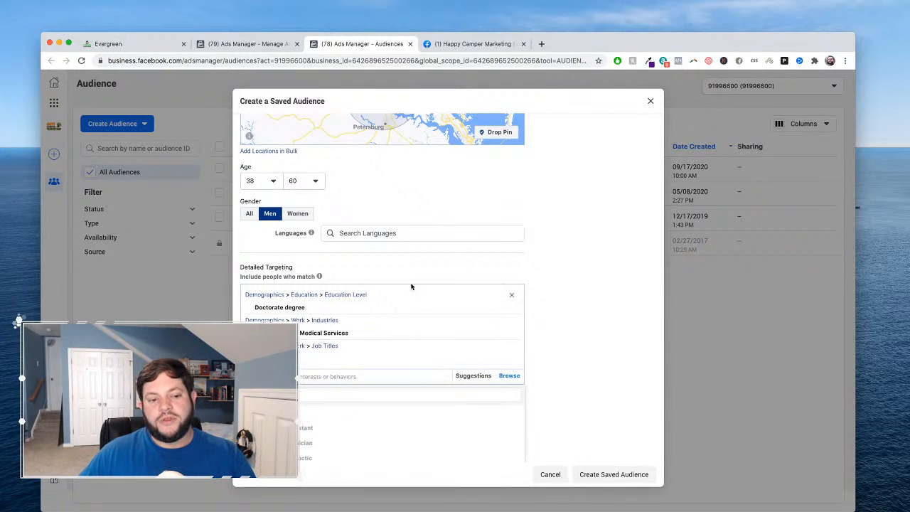
- Review the age, gender and targeting criteria and create the saved audience
{"action": "scroll", "coordinate": [482, 325], "scroll_direction": "up", "scroll_amount": 1}
{"action": "scroll", "coordinate": [482, 325], "scroll_direction": "up", "scroll_amount": 4}
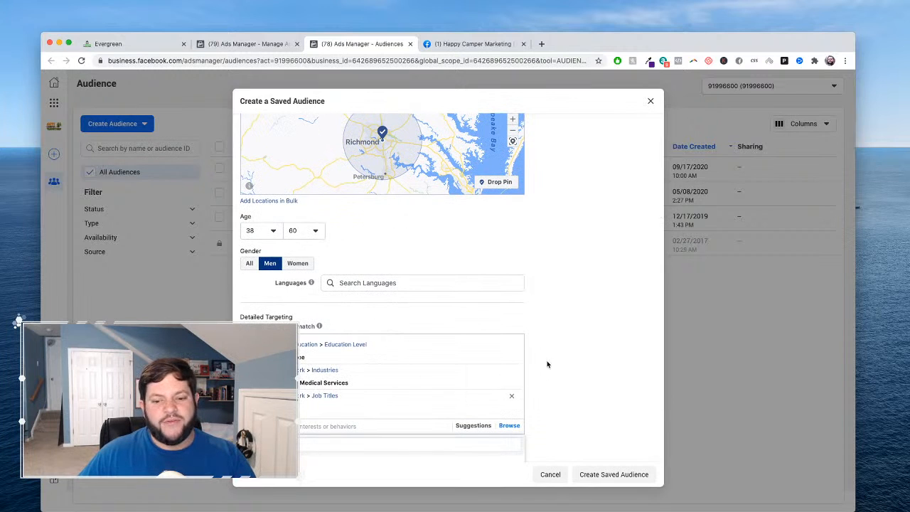
{"action": "scroll", "coordinate": [546, 366], "scroll_direction": "down", "scroll_amount": 3}
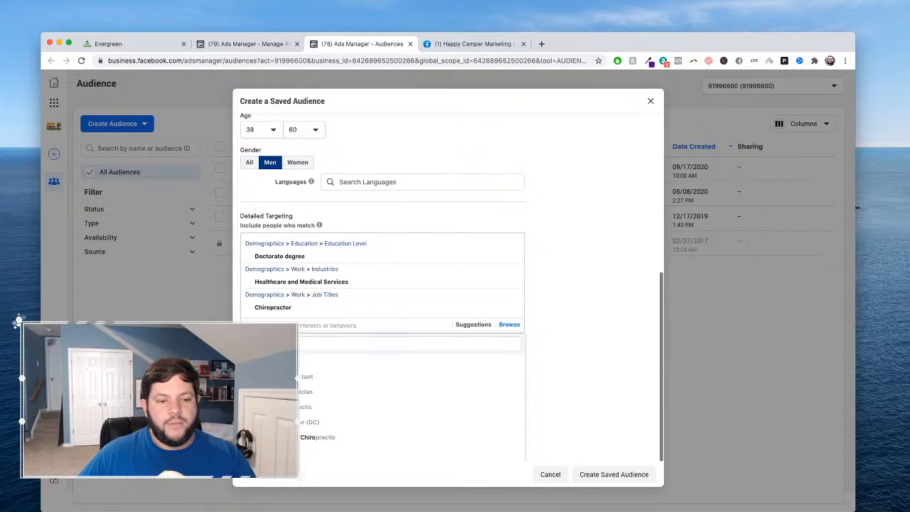
{"action": "left_click", "coordinate": [610, 475]}
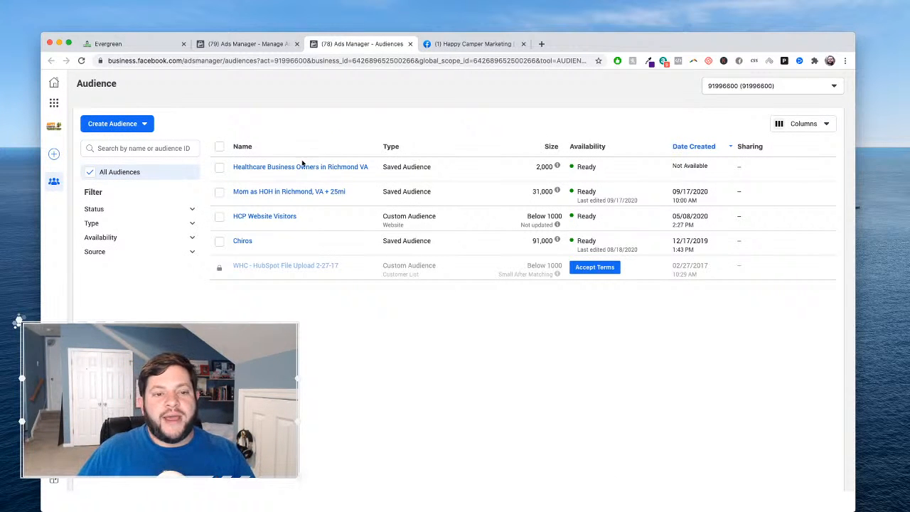
- Check the size of the new healthcare audience and the details of how that number is estimated
{"action": "mouse_move", "coordinate": [298, 168]}
{"action": "mouse_move", "coordinate": [549, 169]}
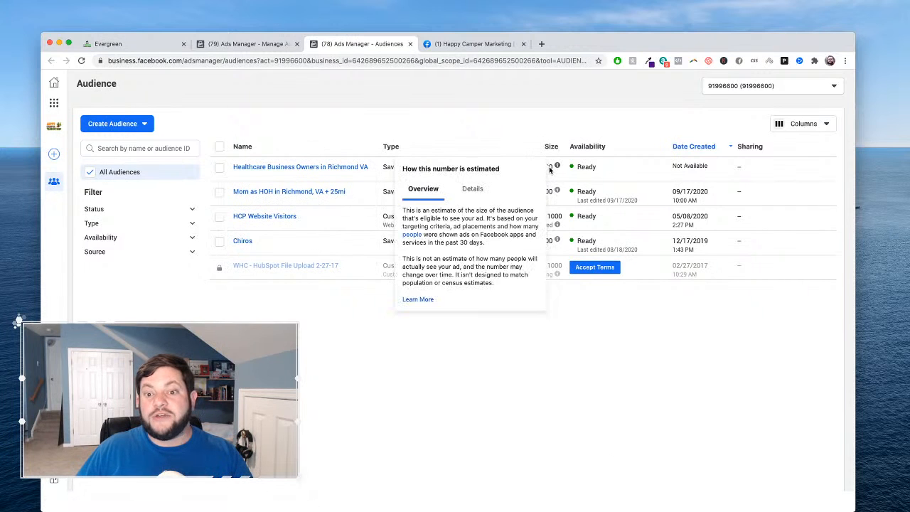
{"action": "left_click", "coordinate": [480, 189]}
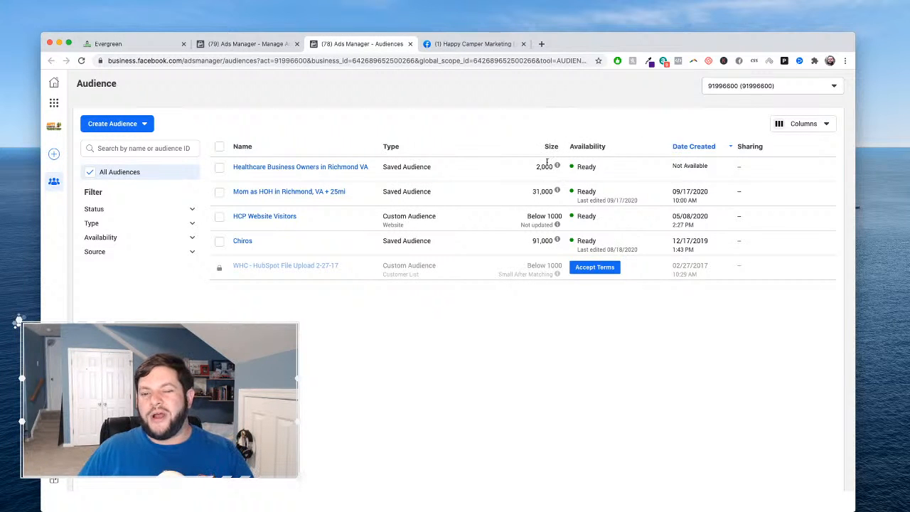
{"action": "mouse_move", "coordinate": [277, 193]}
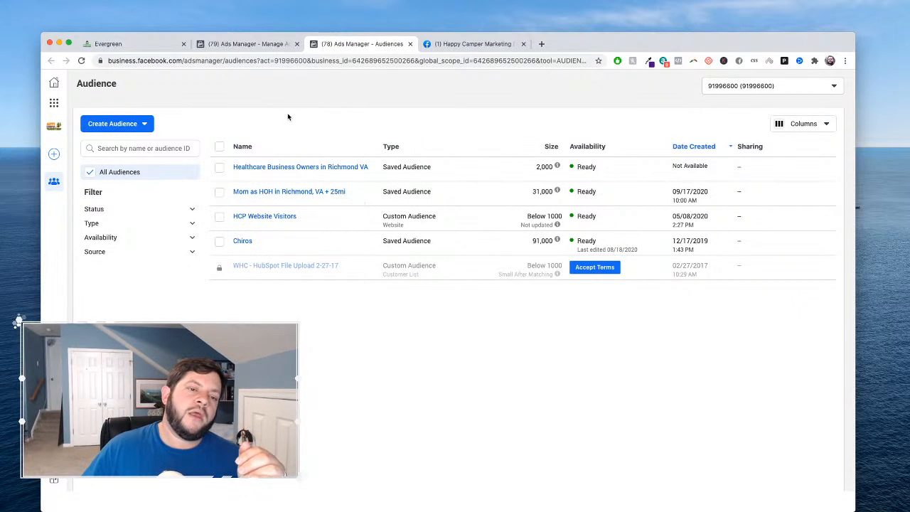
- Close the audiences page and create a new campaign with the Conversions objective in the Ads Manager campaigns
{"action": "left_click", "coordinate": [411, 44]}
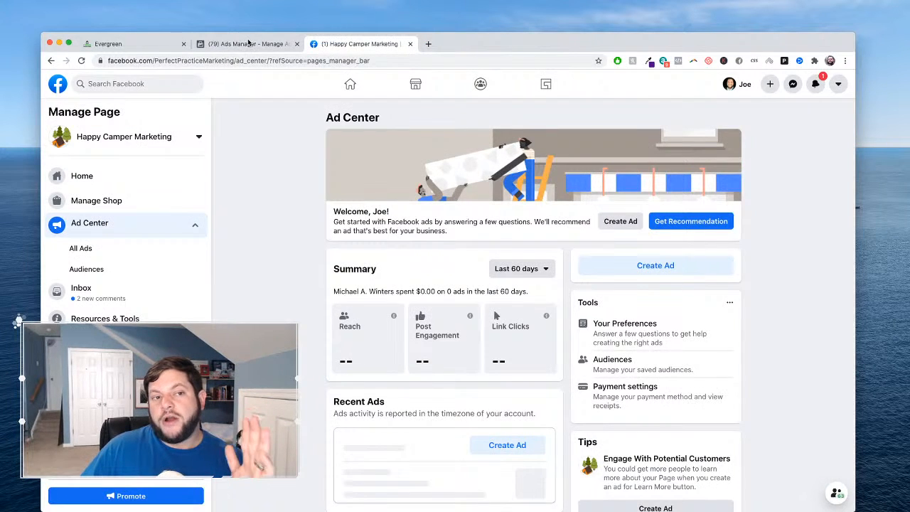
{"action": "left_click", "coordinate": [248, 44]}
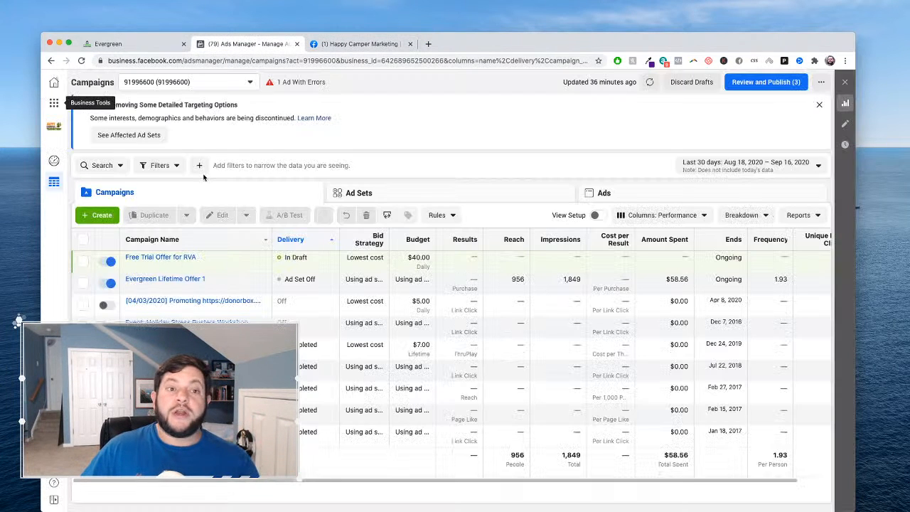
{"action": "left_click", "coordinate": [93, 217]}
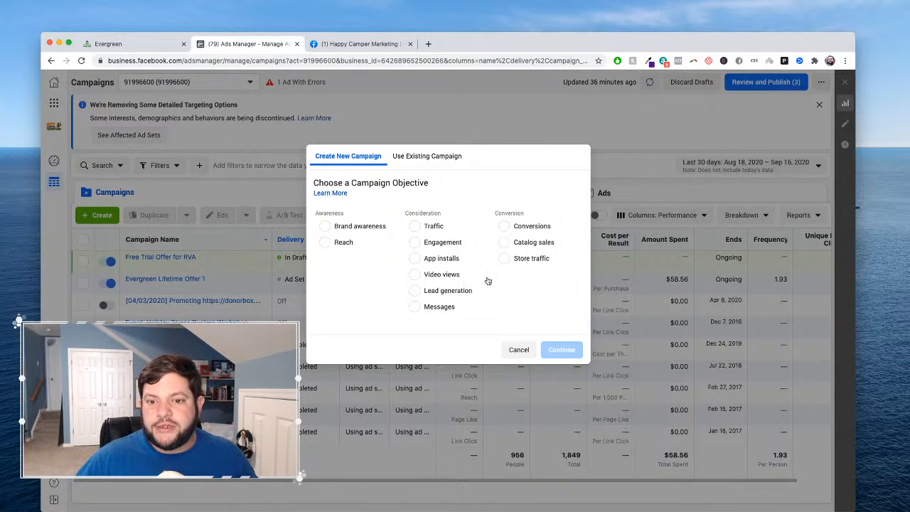
{"action": "left_click", "coordinate": [517, 227]}
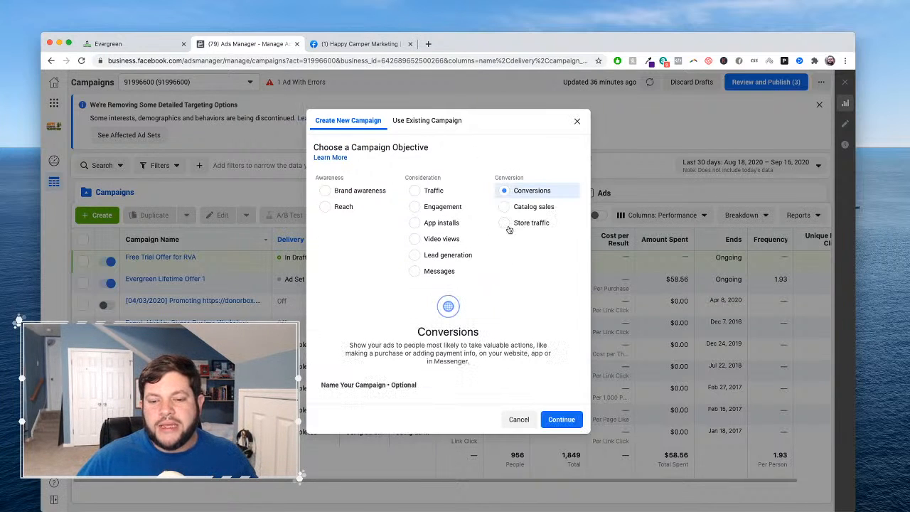
{"action": "left_click", "coordinate": [561, 420]}
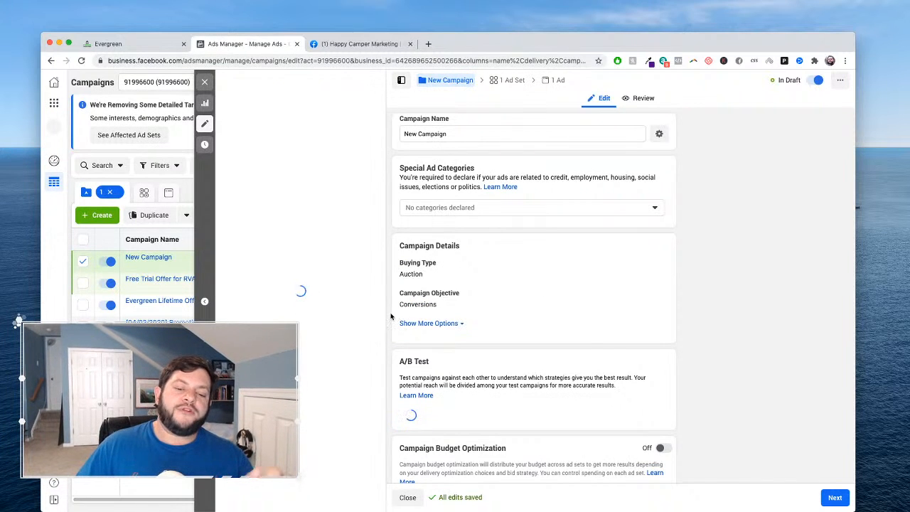
- Turn on Campaign Budget Optimization for the new campaign
{"action": "scroll", "coordinate": [427, 320], "scroll_direction": "down", "scroll_amount": 3}
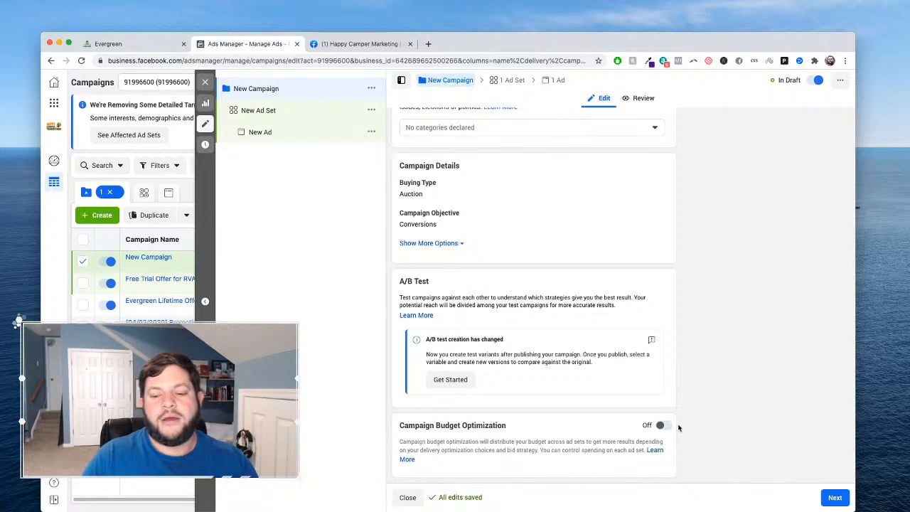
{"action": "left_click", "coordinate": [664, 427]}
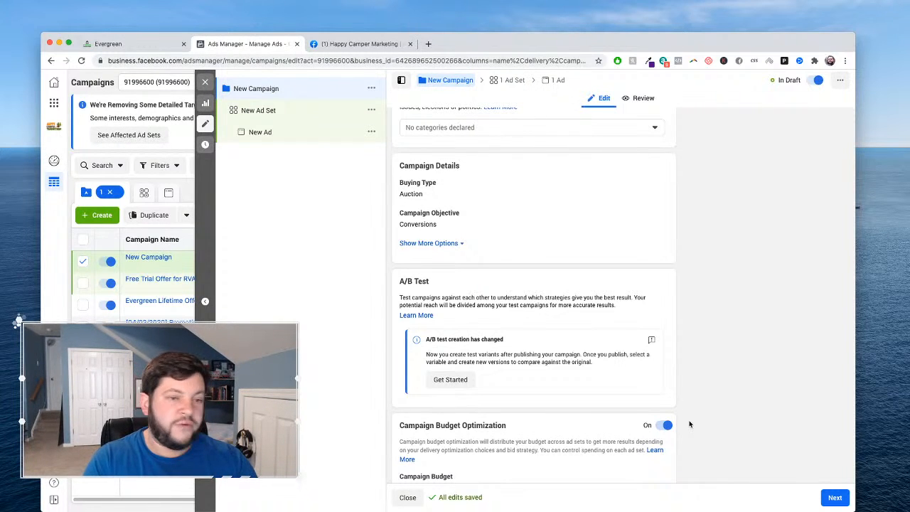
{"action": "scroll", "coordinate": [605, 259], "scroll_direction": "up", "scroll_amount": 3}
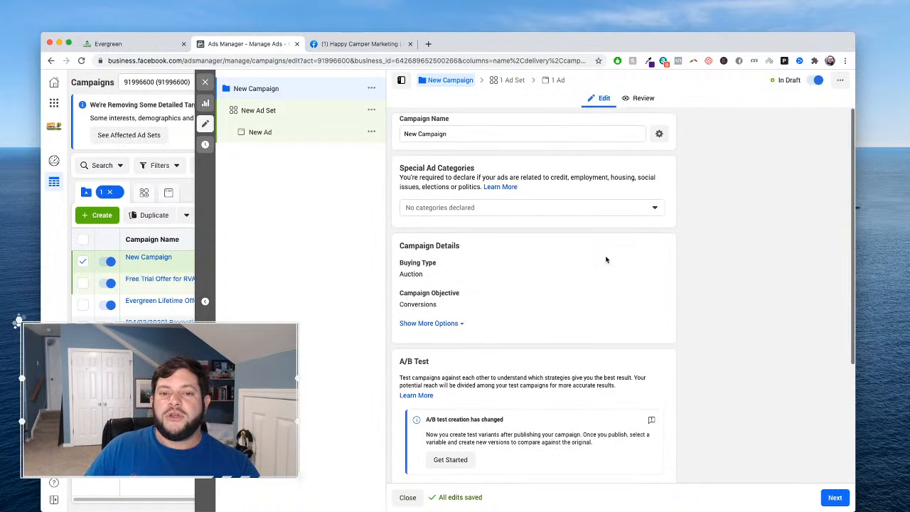
{"action": "scroll", "coordinate": [606, 260], "scroll_direction": "down", "scroll_amount": 5}
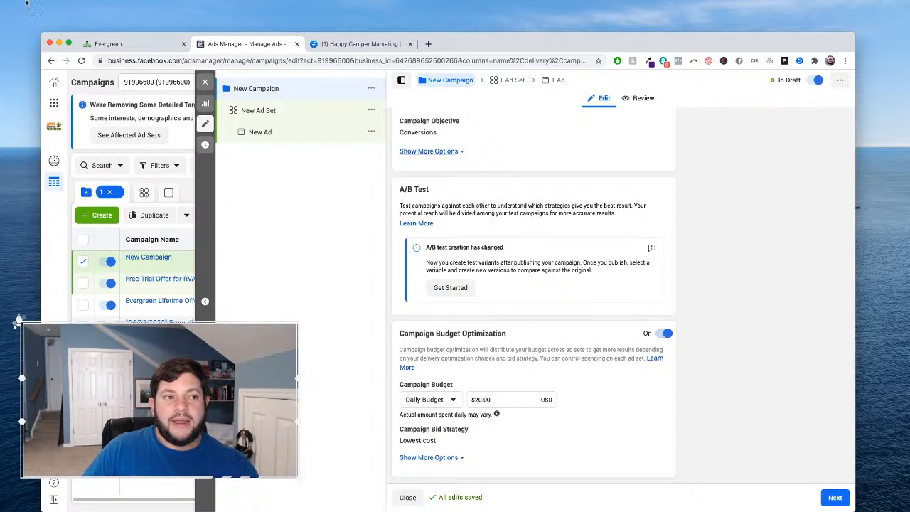
- Switch to Evergreen, open the Free Marketing Audit Funnel from the funnels list and select the Services Landing Page URL
{"action": "left_click", "coordinate": [124, 44]}
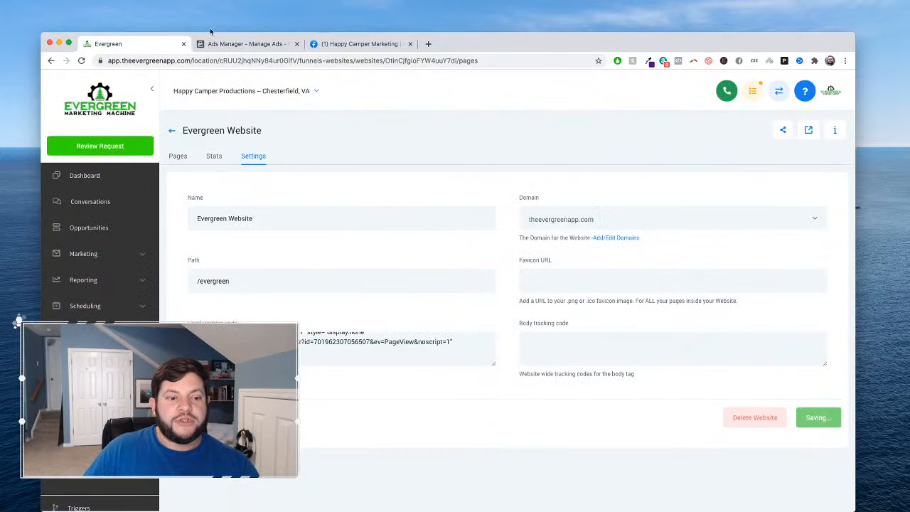
{"action": "left_click", "coordinate": [176, 156]}
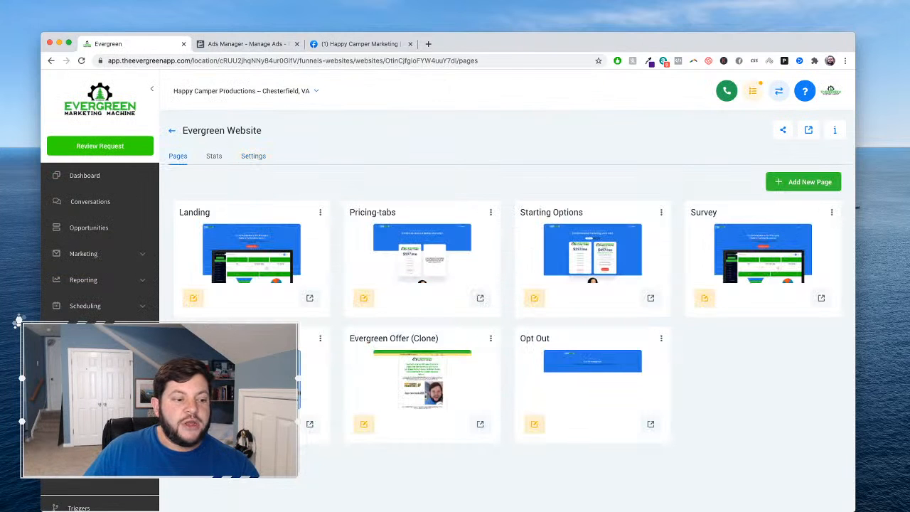
{"action": "left_click", "coordinate": [84, 384]}
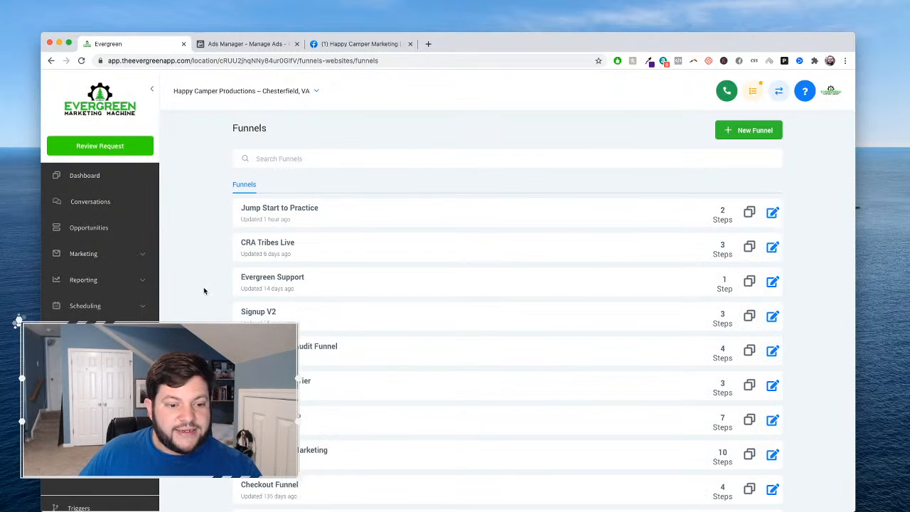
{"action": "left_click", "coordinate": [317, 346]}
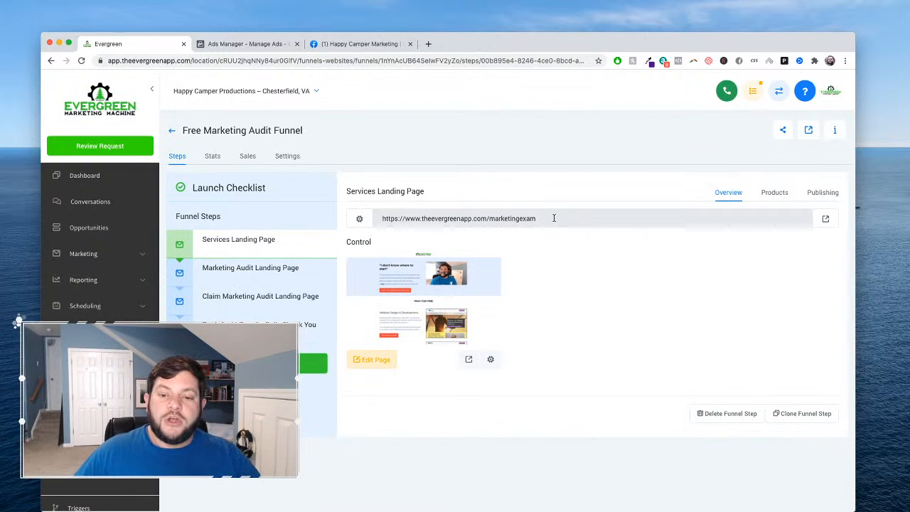
{"action": "left_click_drag", "start_coordinate": [554, 218], "coordinate": [354, 216]}
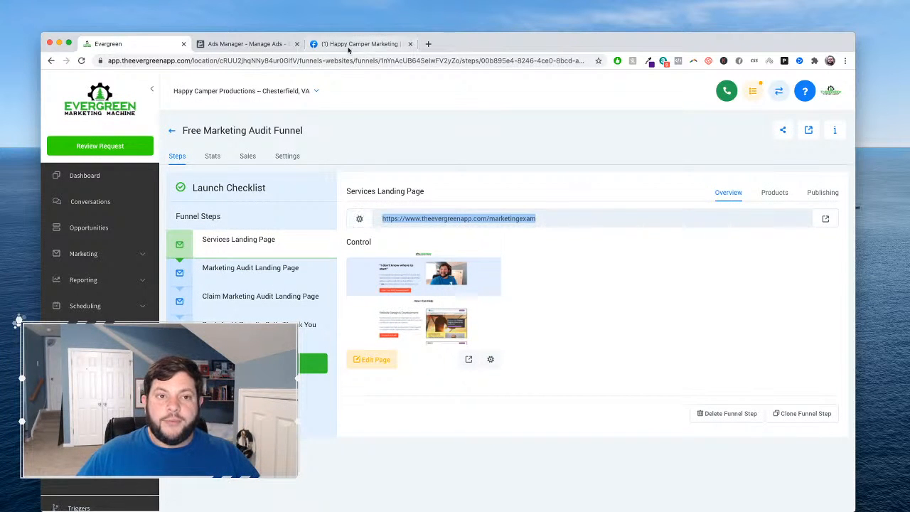
- Open the live Services Landing Page from the Free Marketing Audit Funnel and look through its marketing audit offer and services sections
{"action": "left_click", "coordinate": [266, 47]}
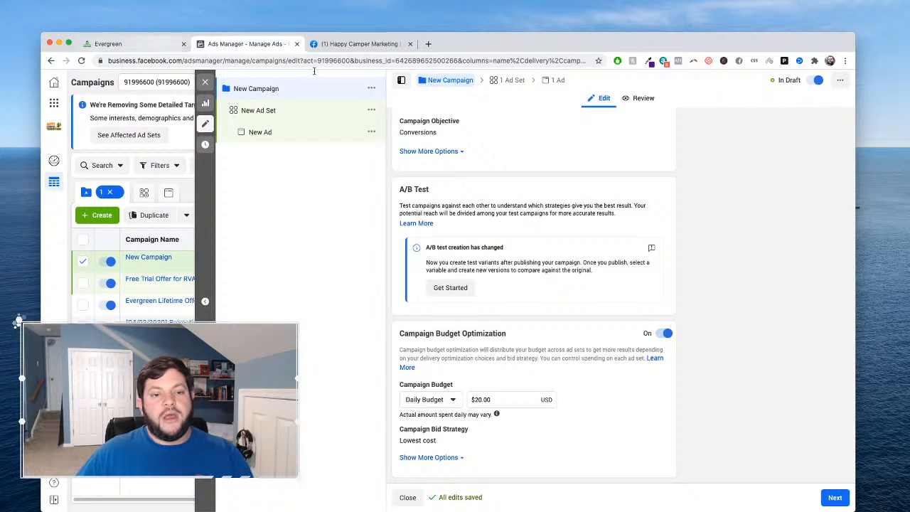
{"action": "left_click", "coordinate": [158, 45]}
{"action": "left_click", "coordinate": [824, 221]}
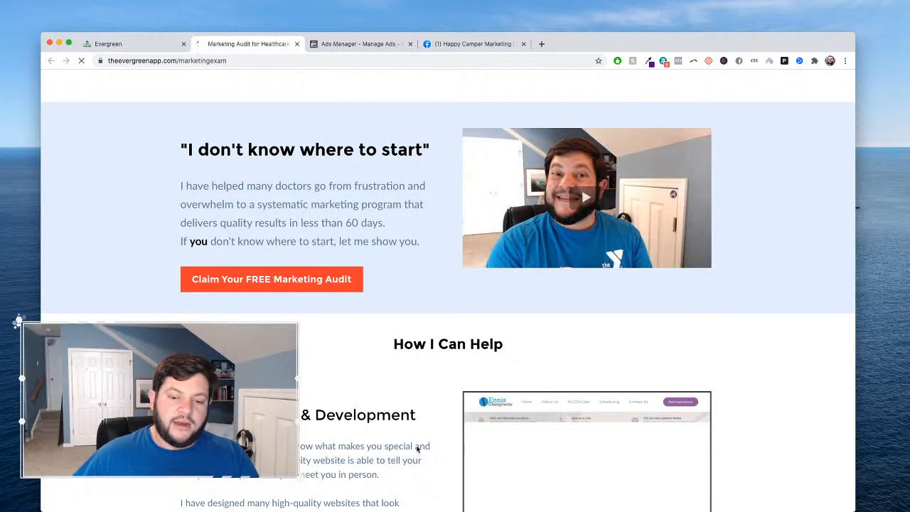
{"action": "scroll", "coordinate": [417, 449], "scroll_direction": "down", "scroll_amount": 10}
{"action": "scroll", "coordinate": [417, 449], "scroll_direction": "down", "scroll_amount": 9}
{"action": "scroll", "coordinate": [416, 449], "scroll_direction": "up", "scroll_amount": 19}
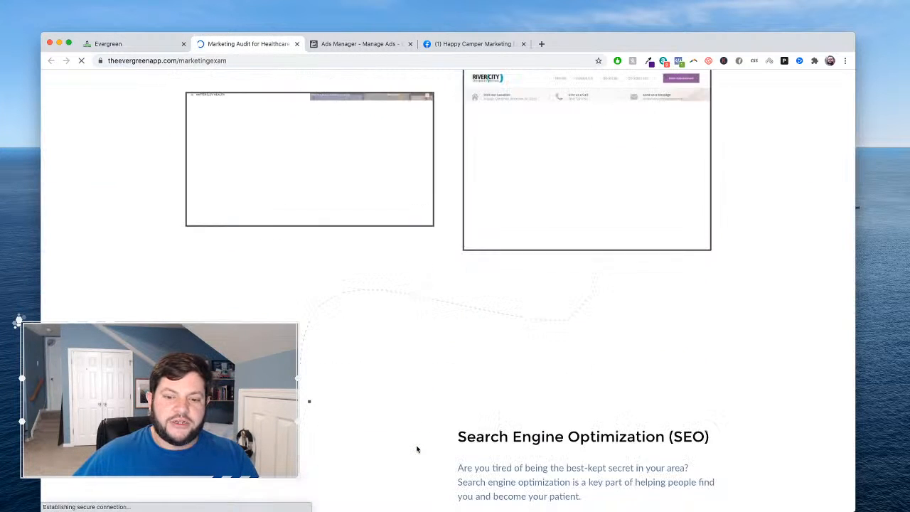